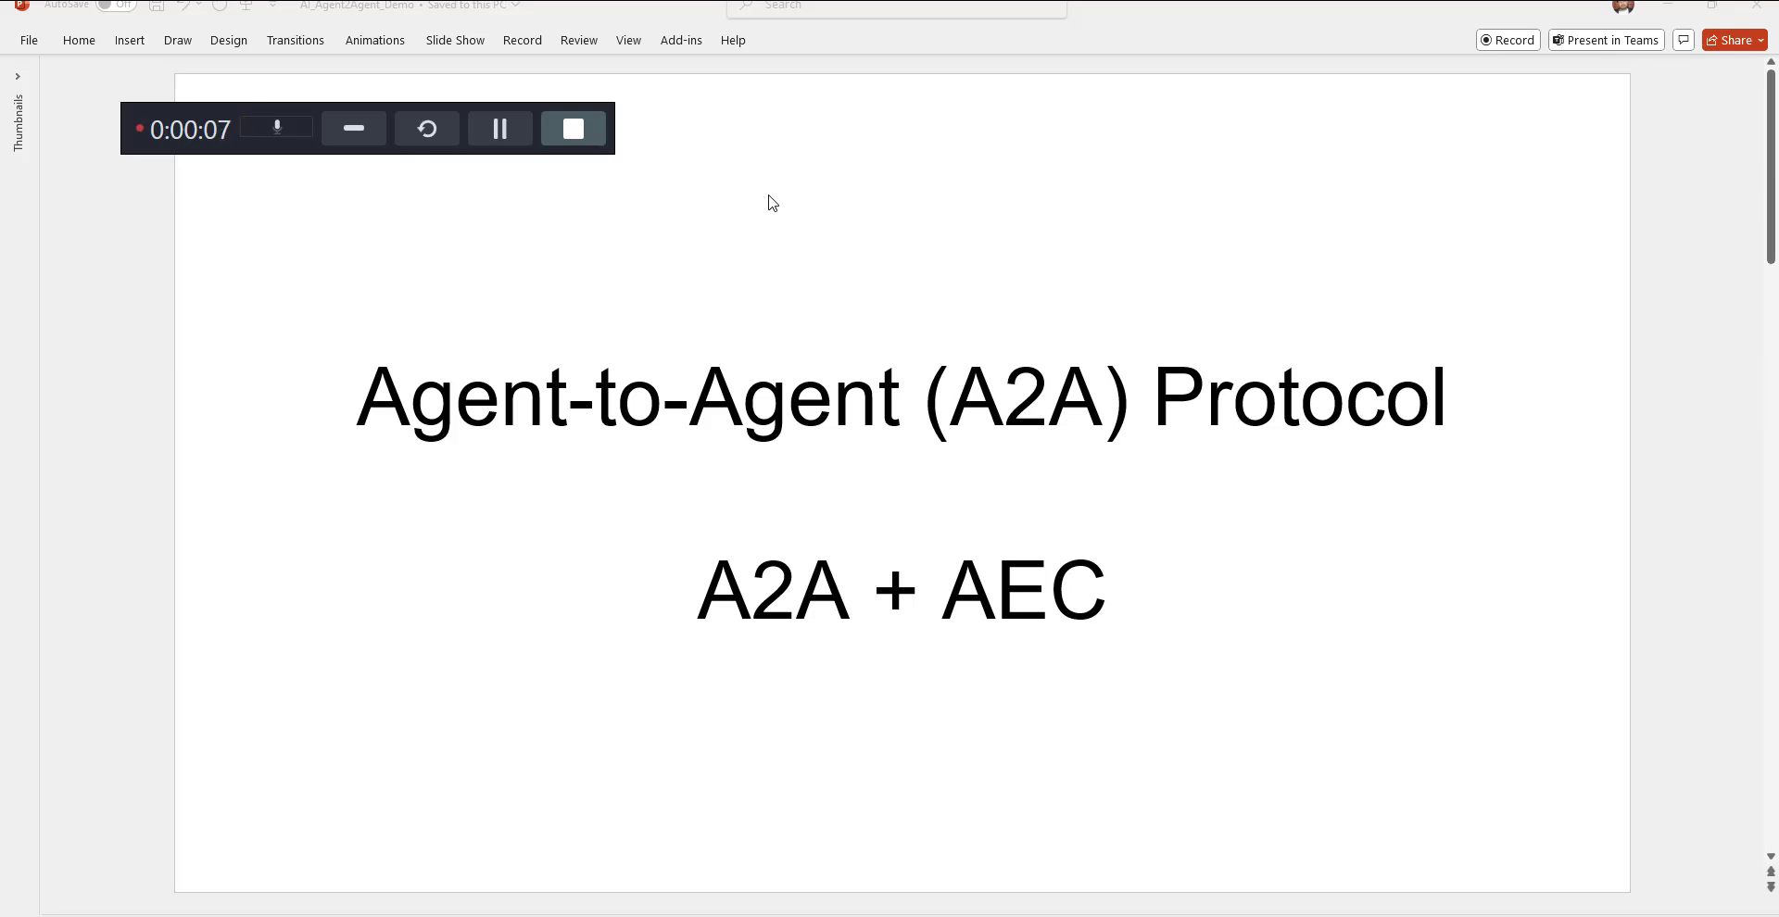
# Show the slide announcing the Agent2Agent protocol and switch to the start of its blog article in the browser
pyautogui.click(768, 203)
pyautogui.scroll(-1, 768, 203)
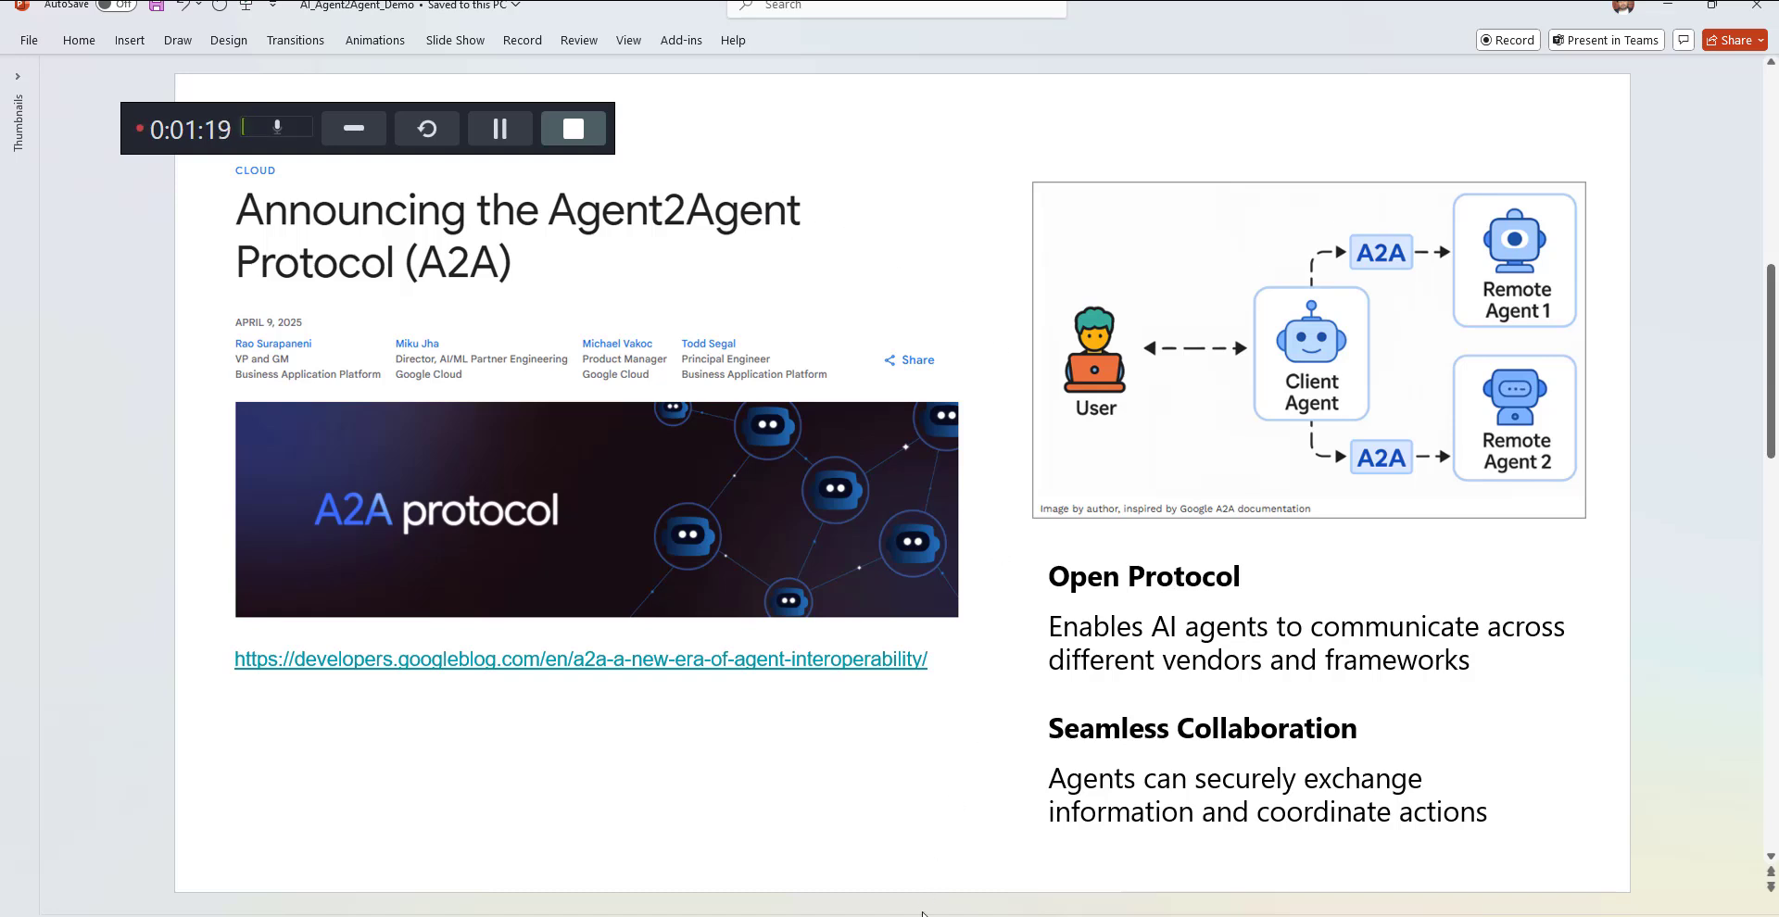
pyautogui.click(929, 857)
pyautogui.scroll(1, 688, 639)
pyautogui.scroll(15, 688, 639)
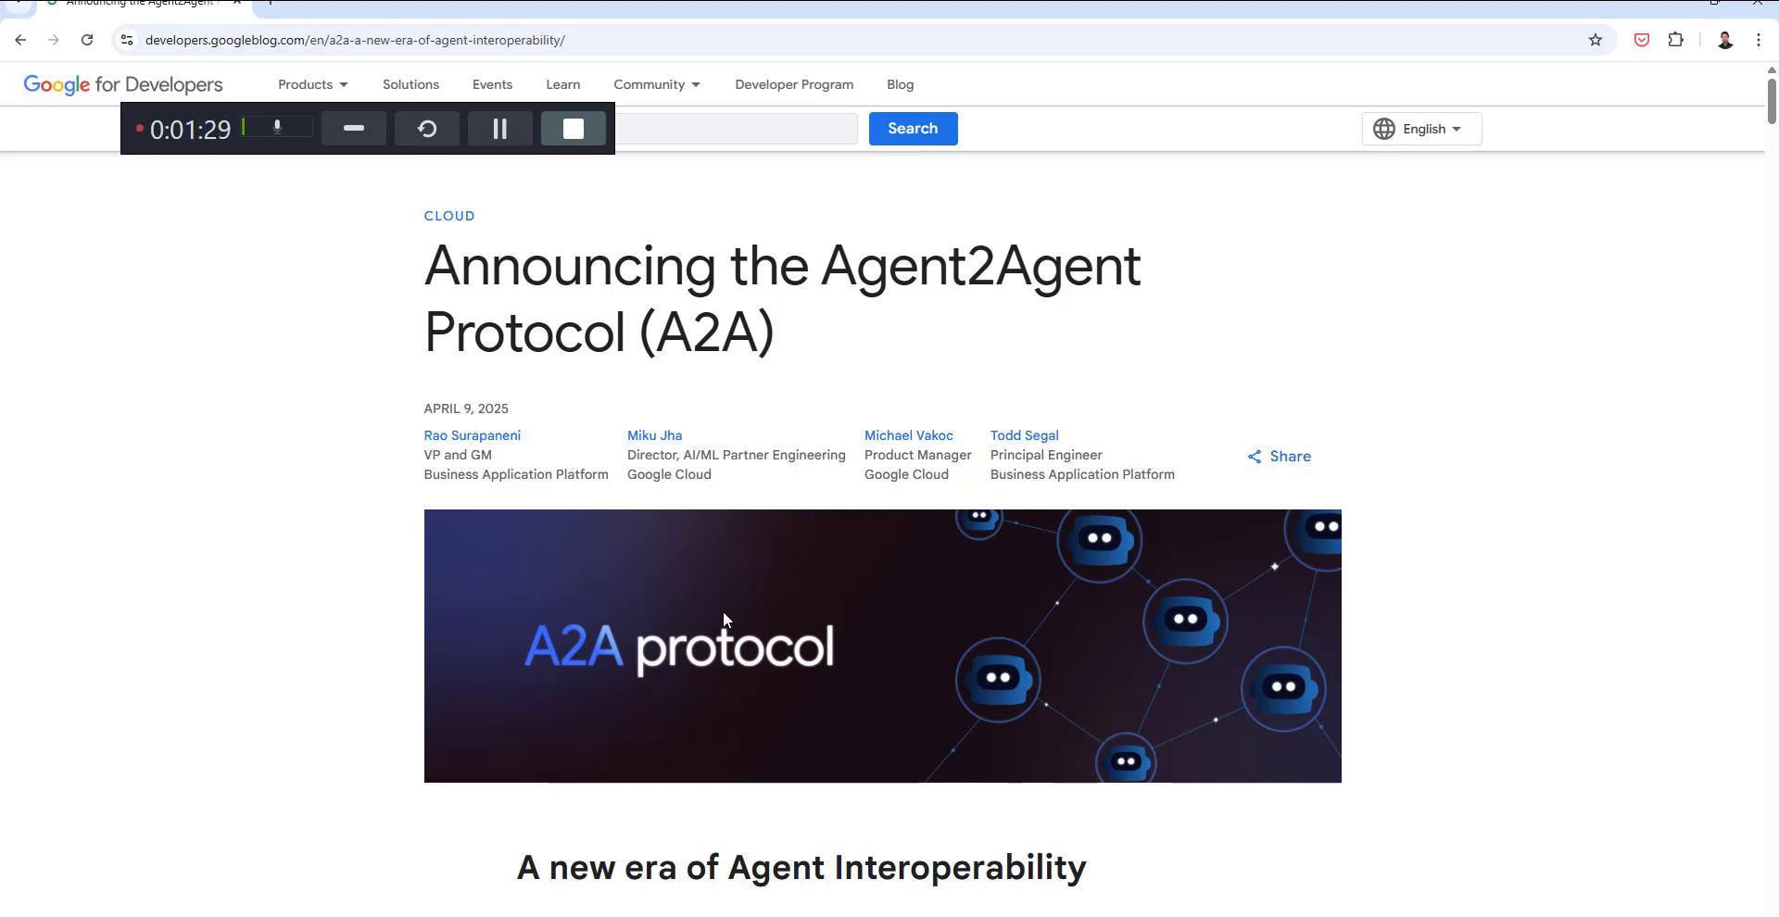
# Read the Agent2Agent article from its introduction through the technology partners to the A2A design principles
pyautogui.scroll(-4, 724, 613)
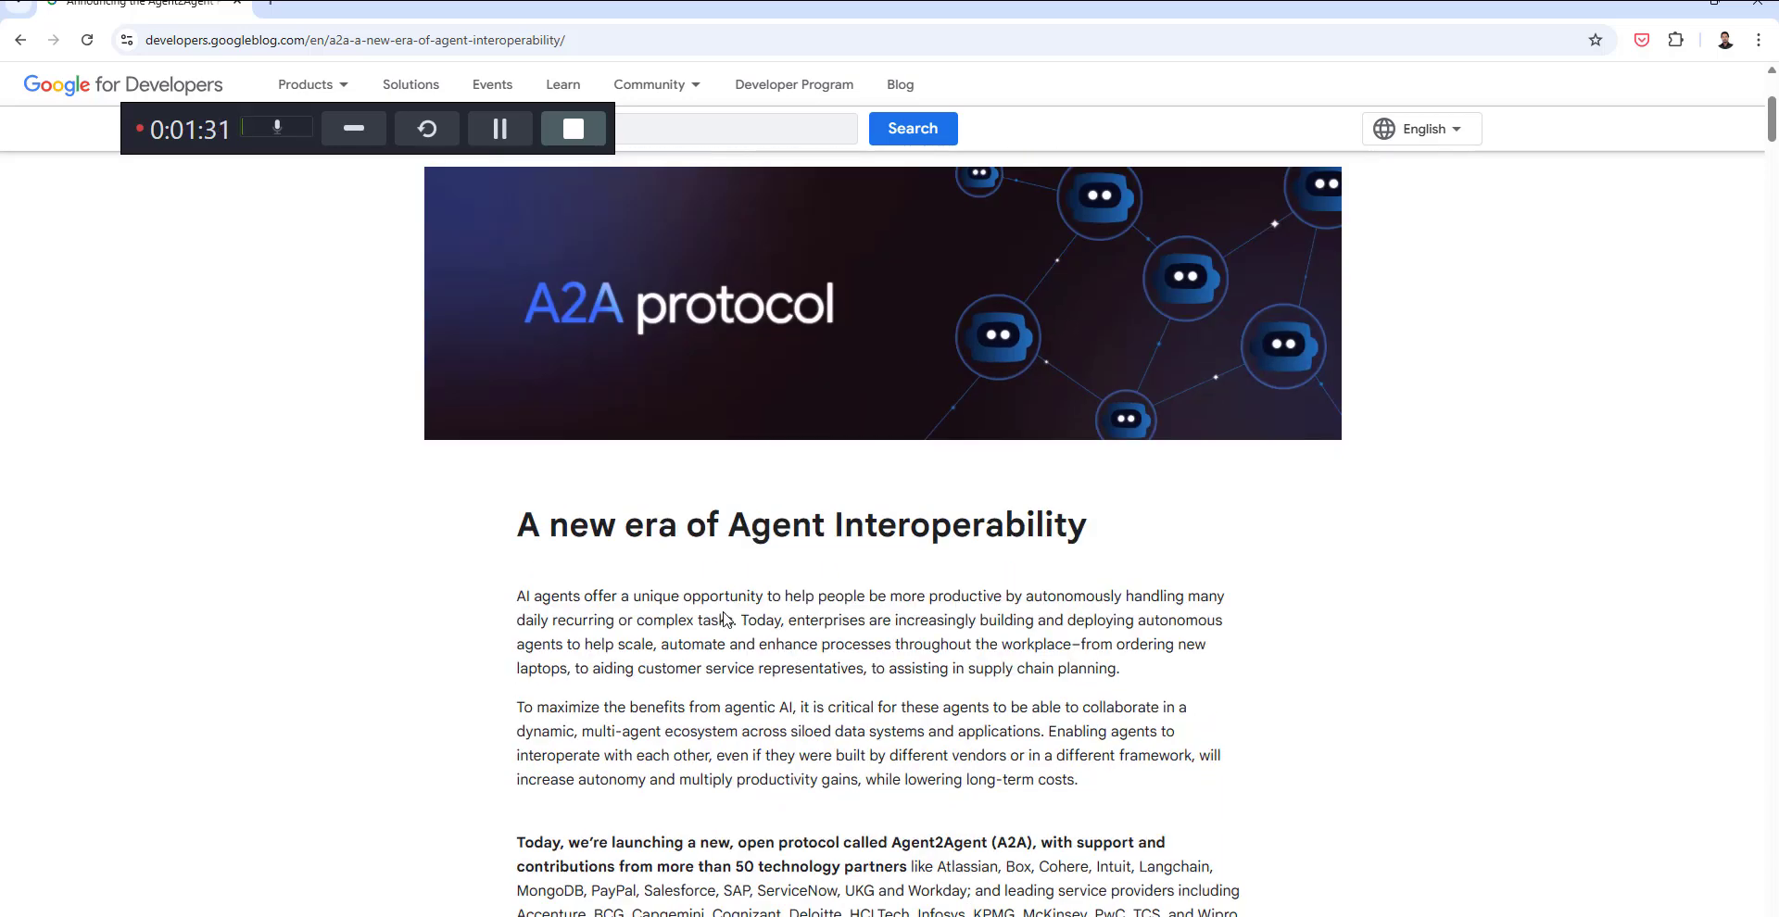
pyautogui.scroll(-6, 723, 618)
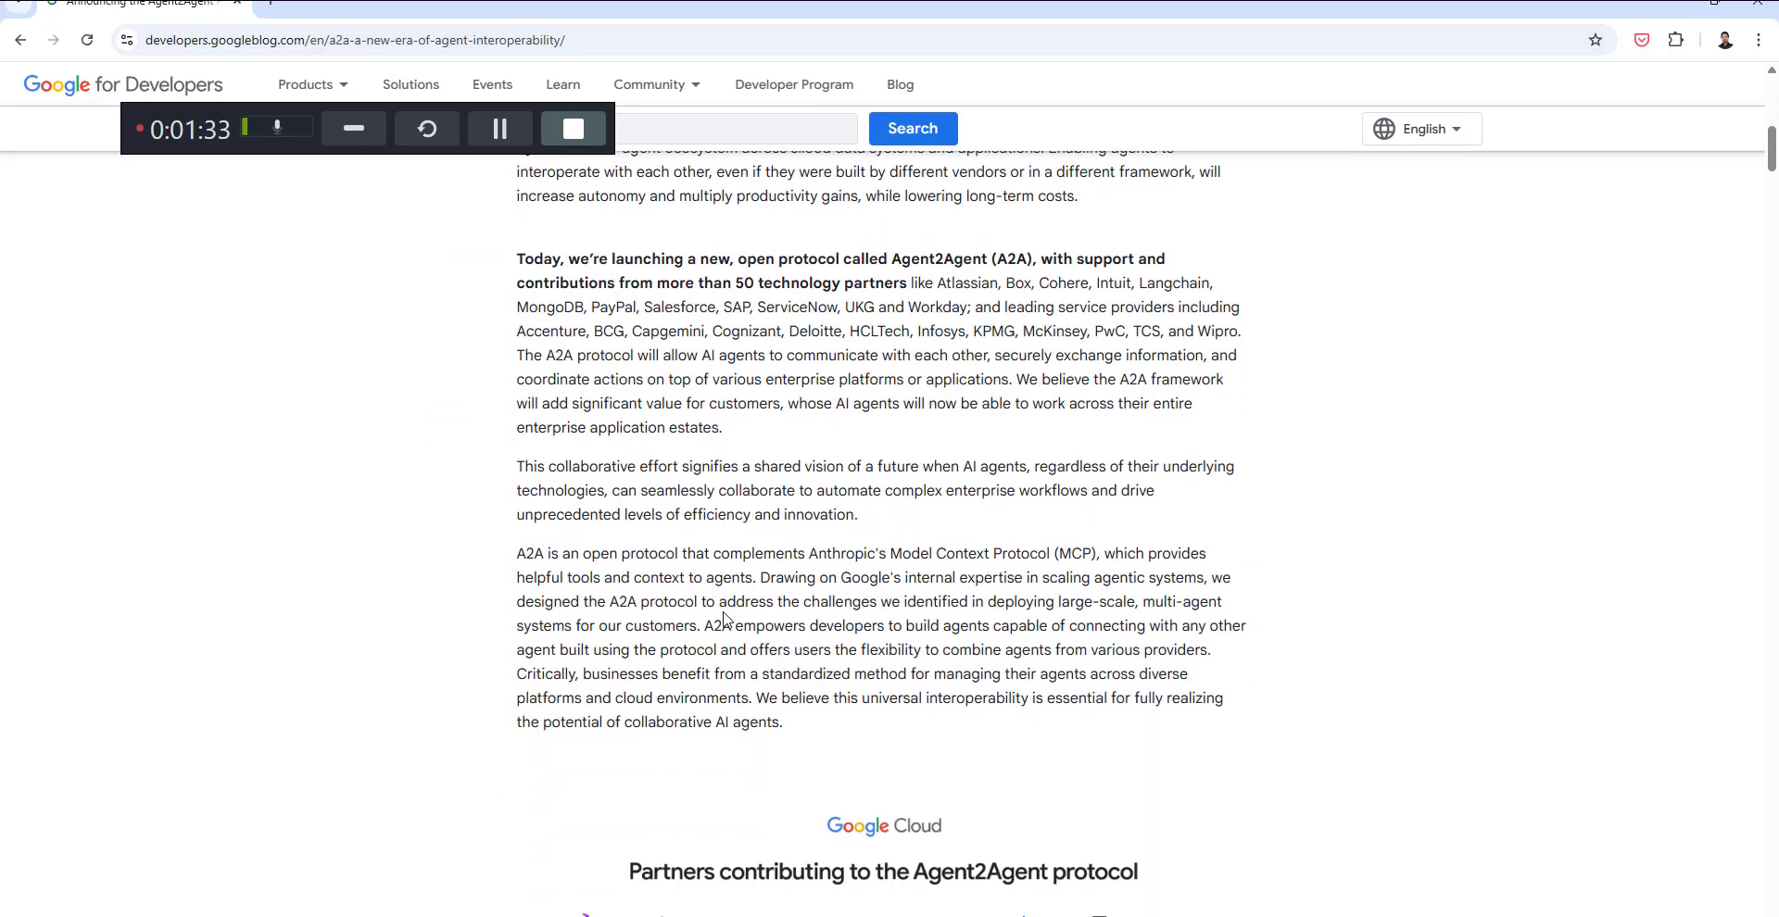
pyautogui.scroll(-1, 724, 618)
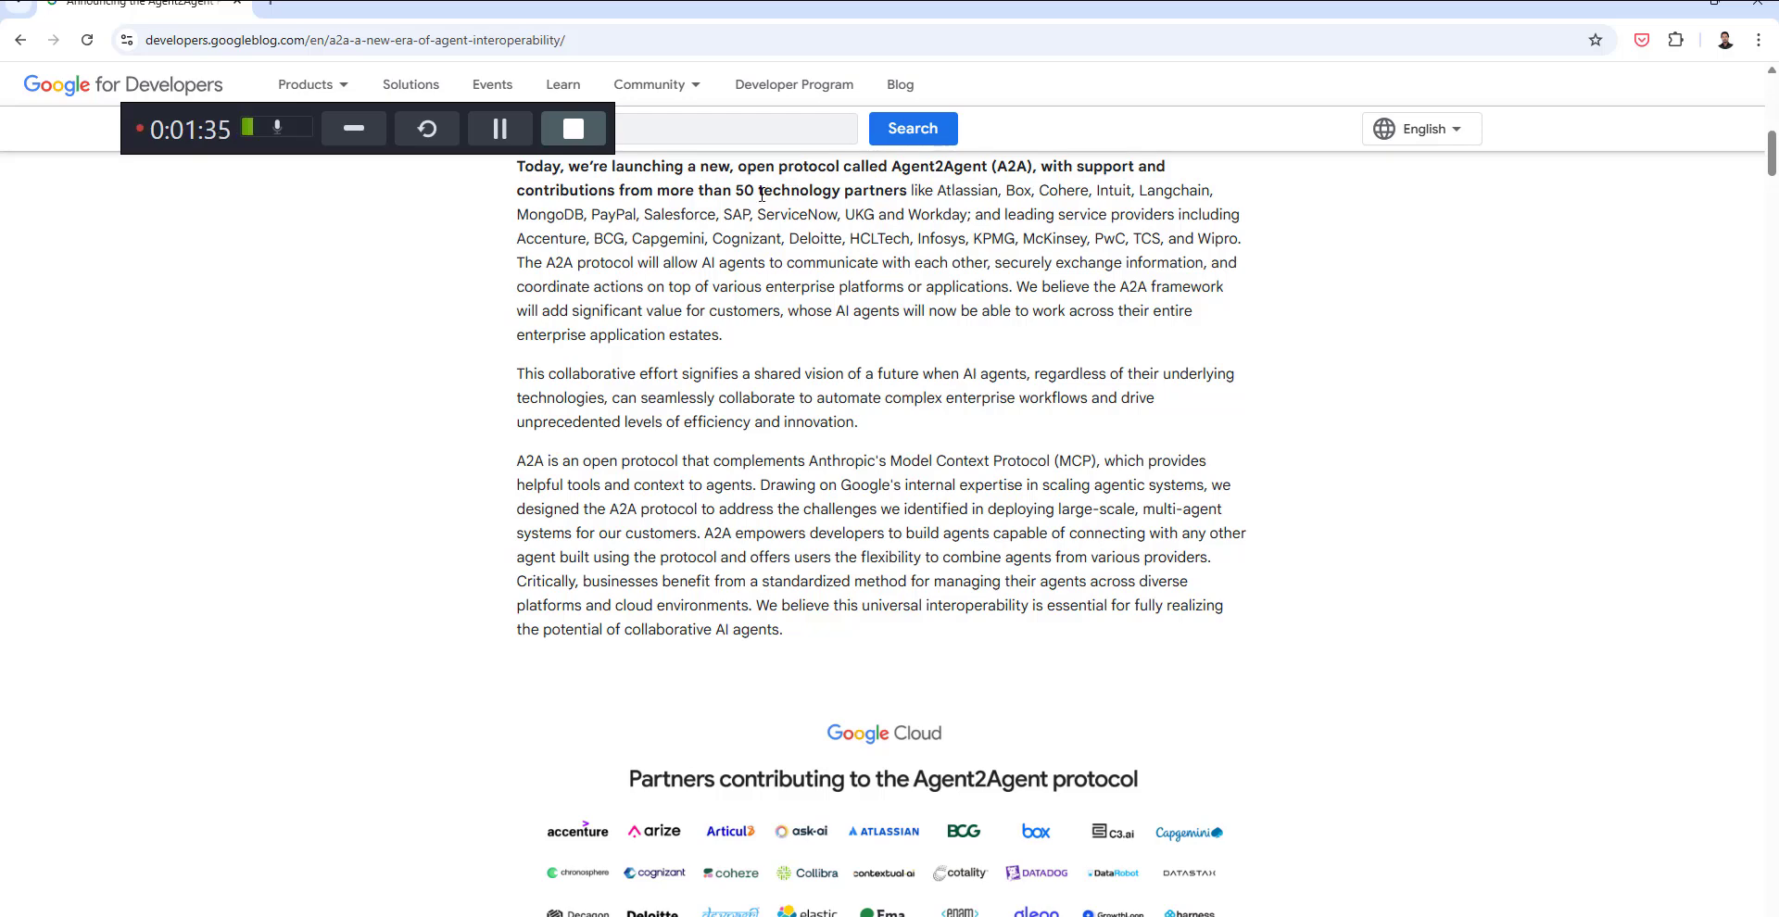
pyautogui.moveTo(755, 192); pyautogui.dragTo(870, 192)
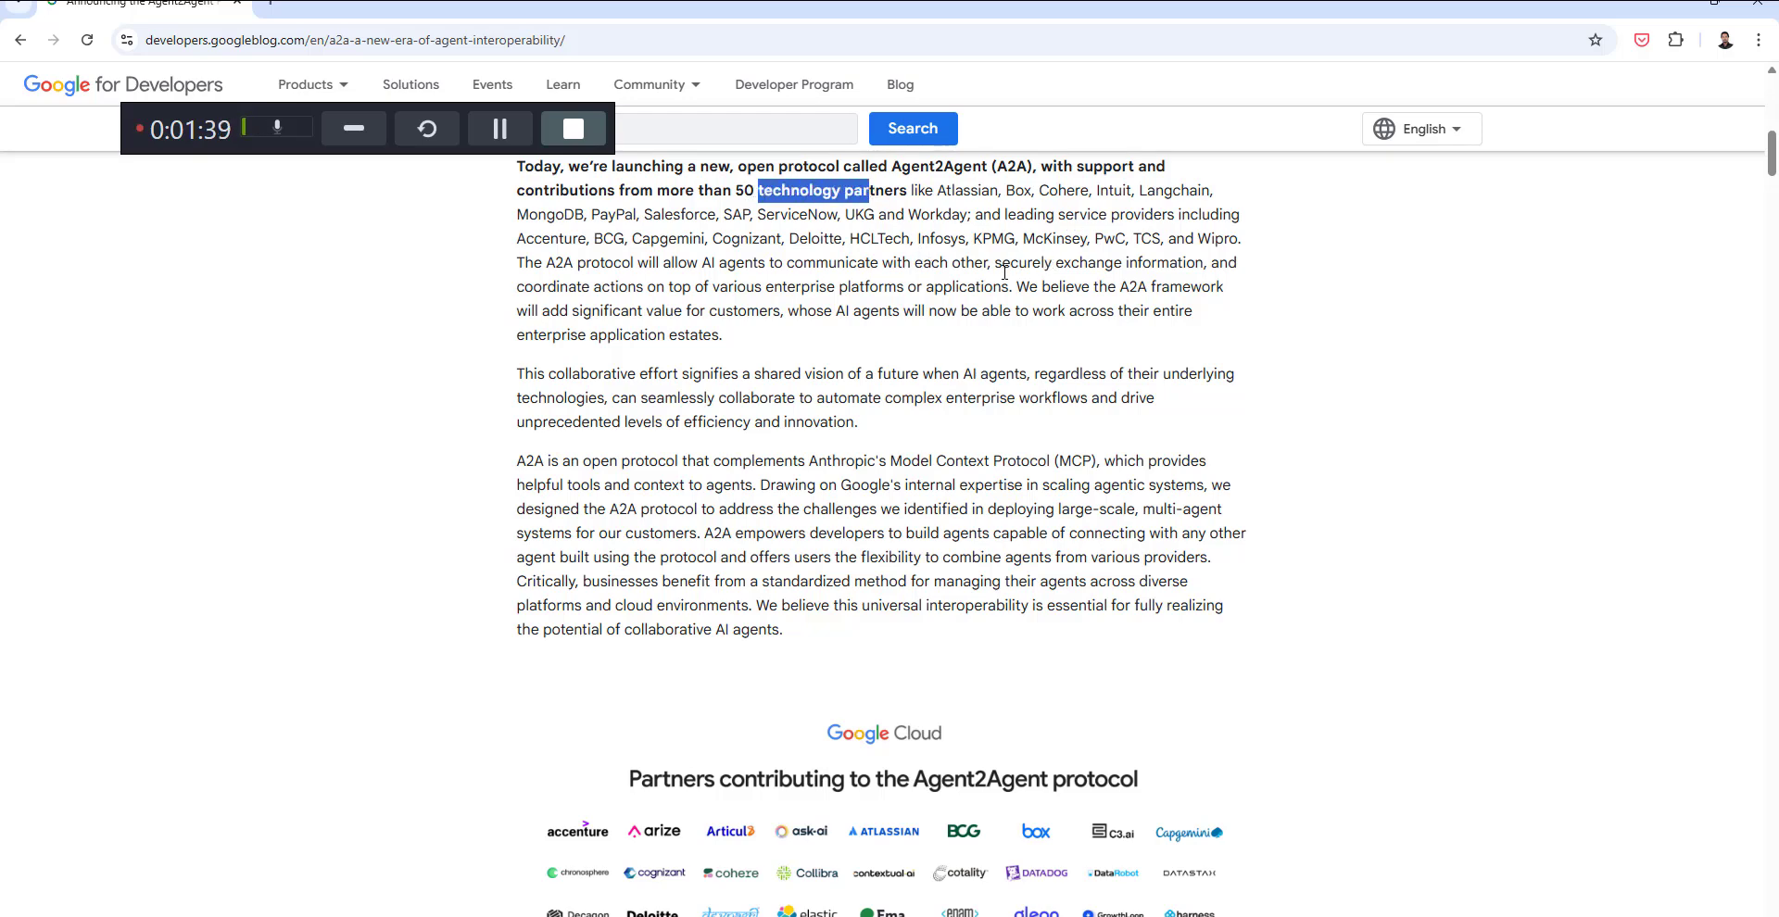
pyautogui.click(929, 361)
pyautogui.scroll(-5, 931, 357)
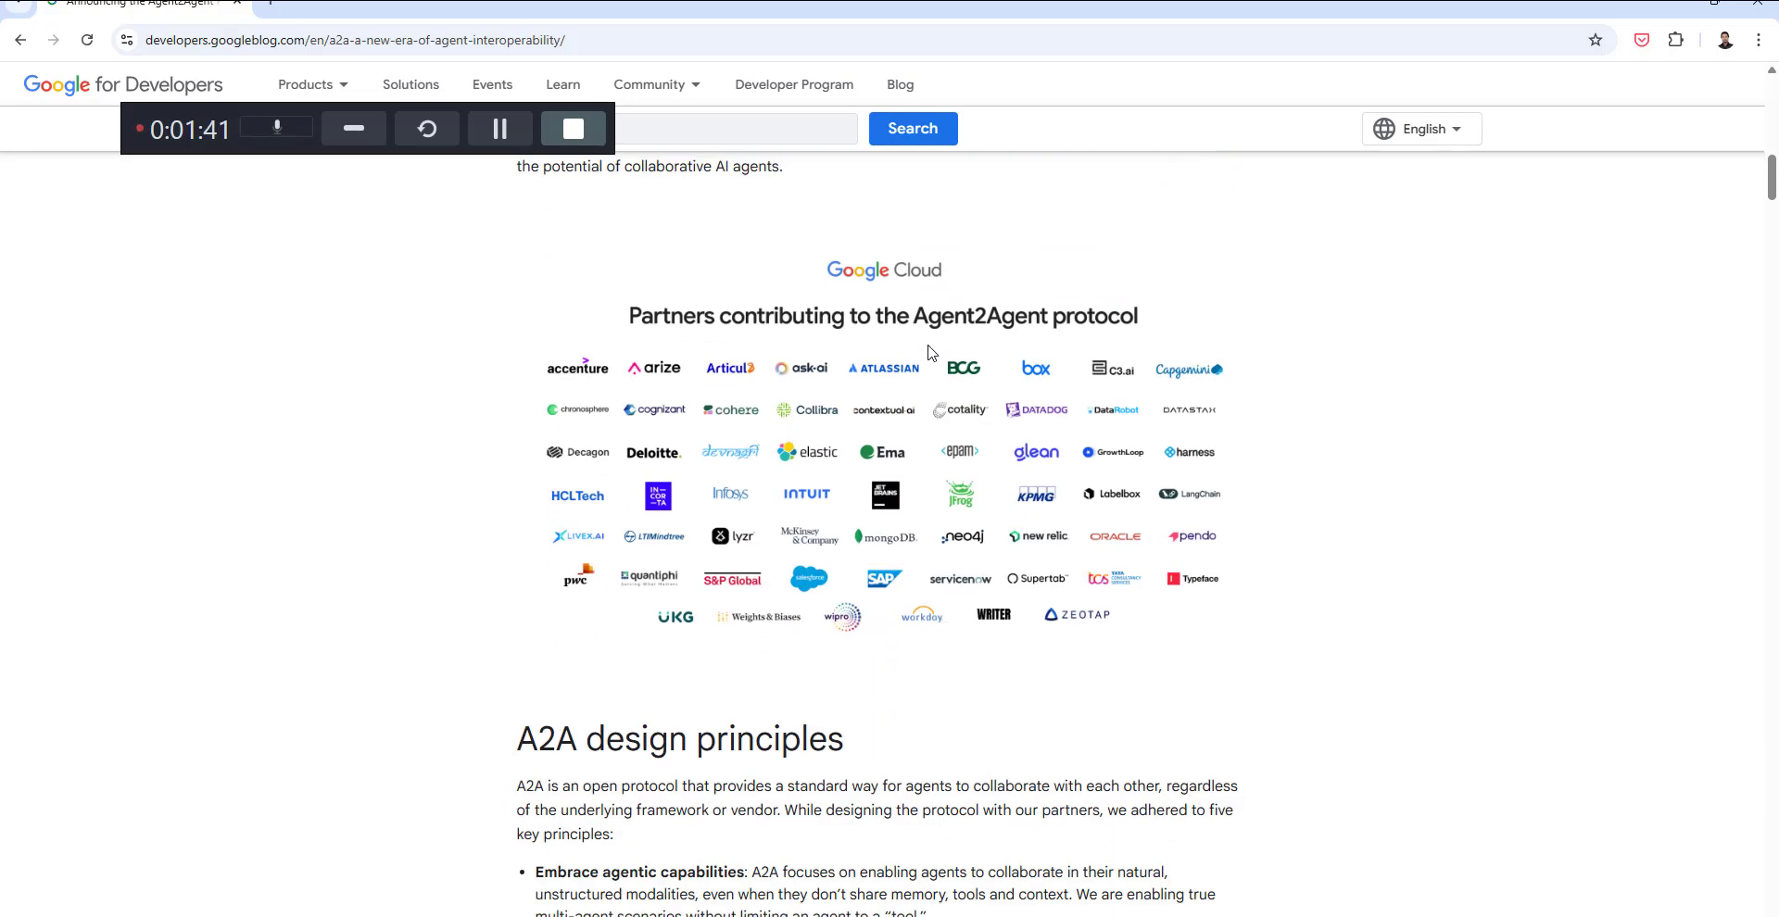
pyautogui.scroll(-5, 931, 352)
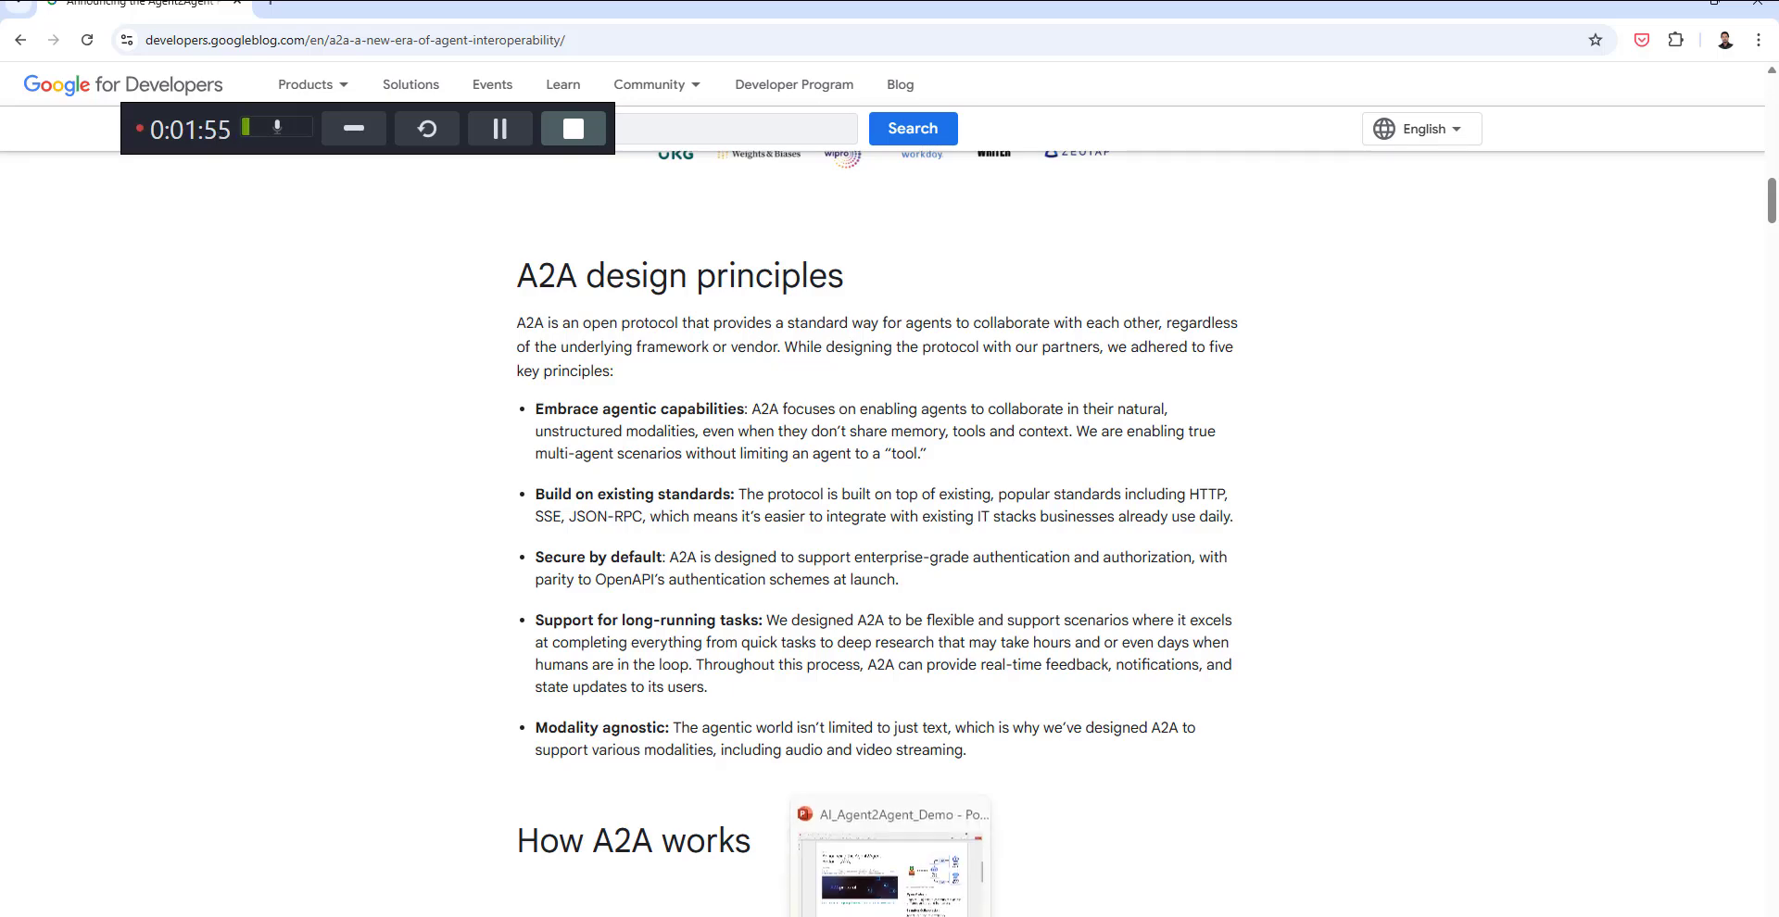
# Switch back to the PowerPoint presentation and go through the MEP agent clash slide to the Agent-to-Agent example slide
pyautogui.hotkey('alt', 'Tab')
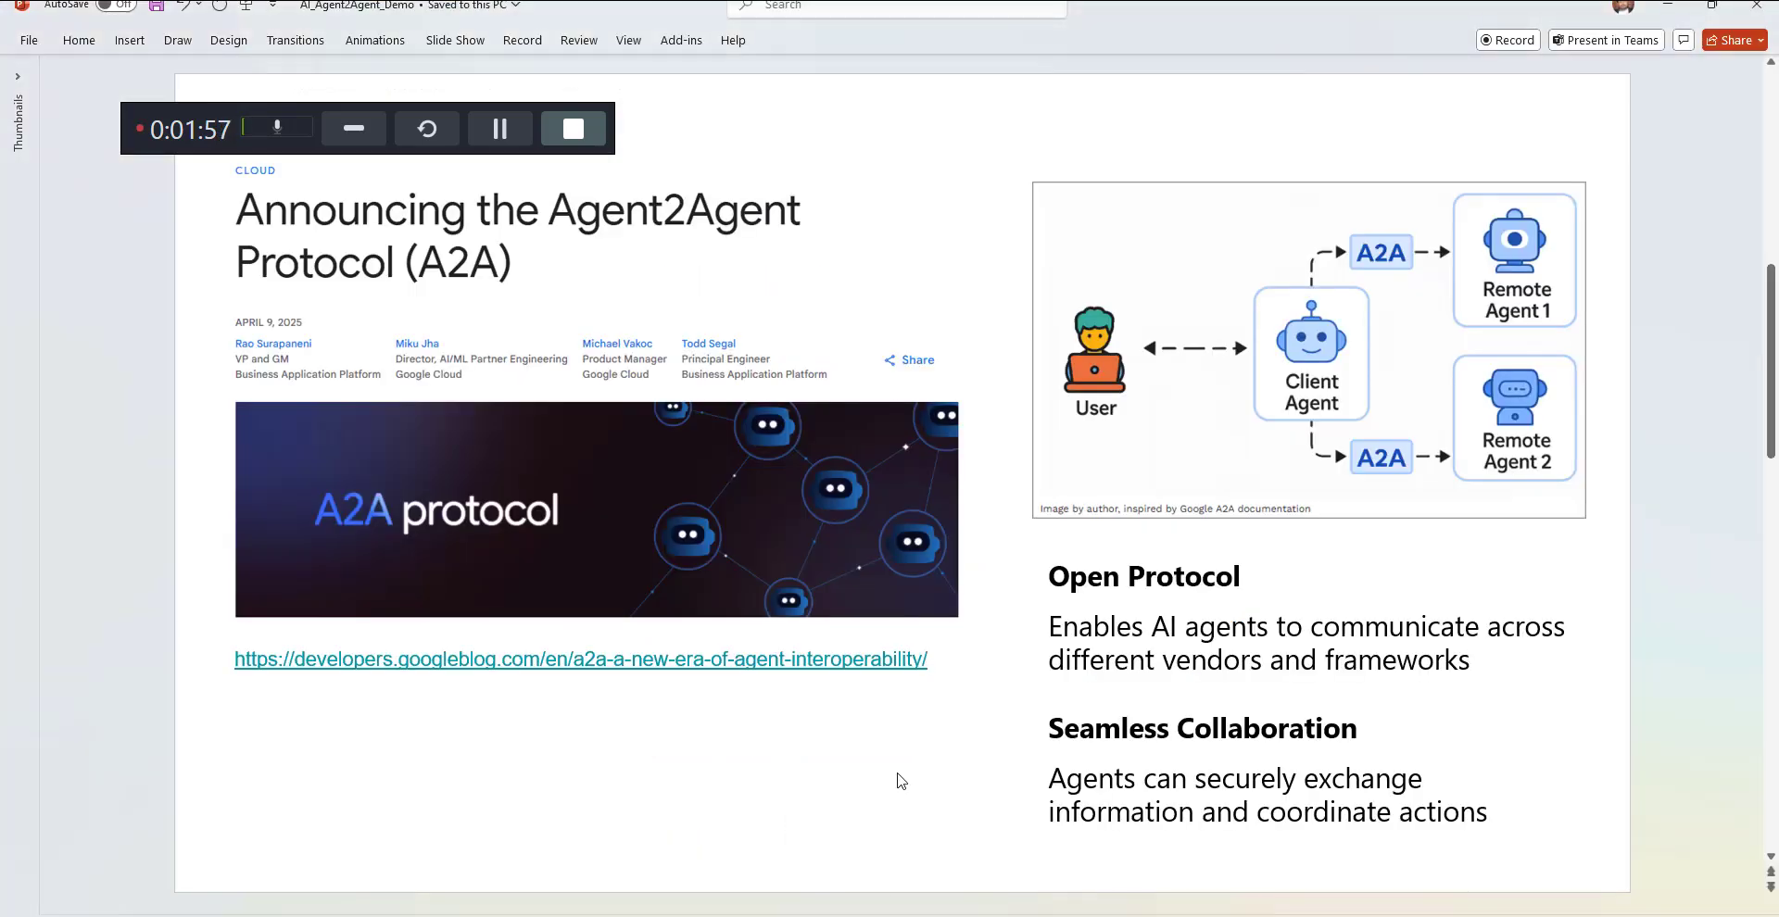
pyautogui.scroll(-1, 897, 781)
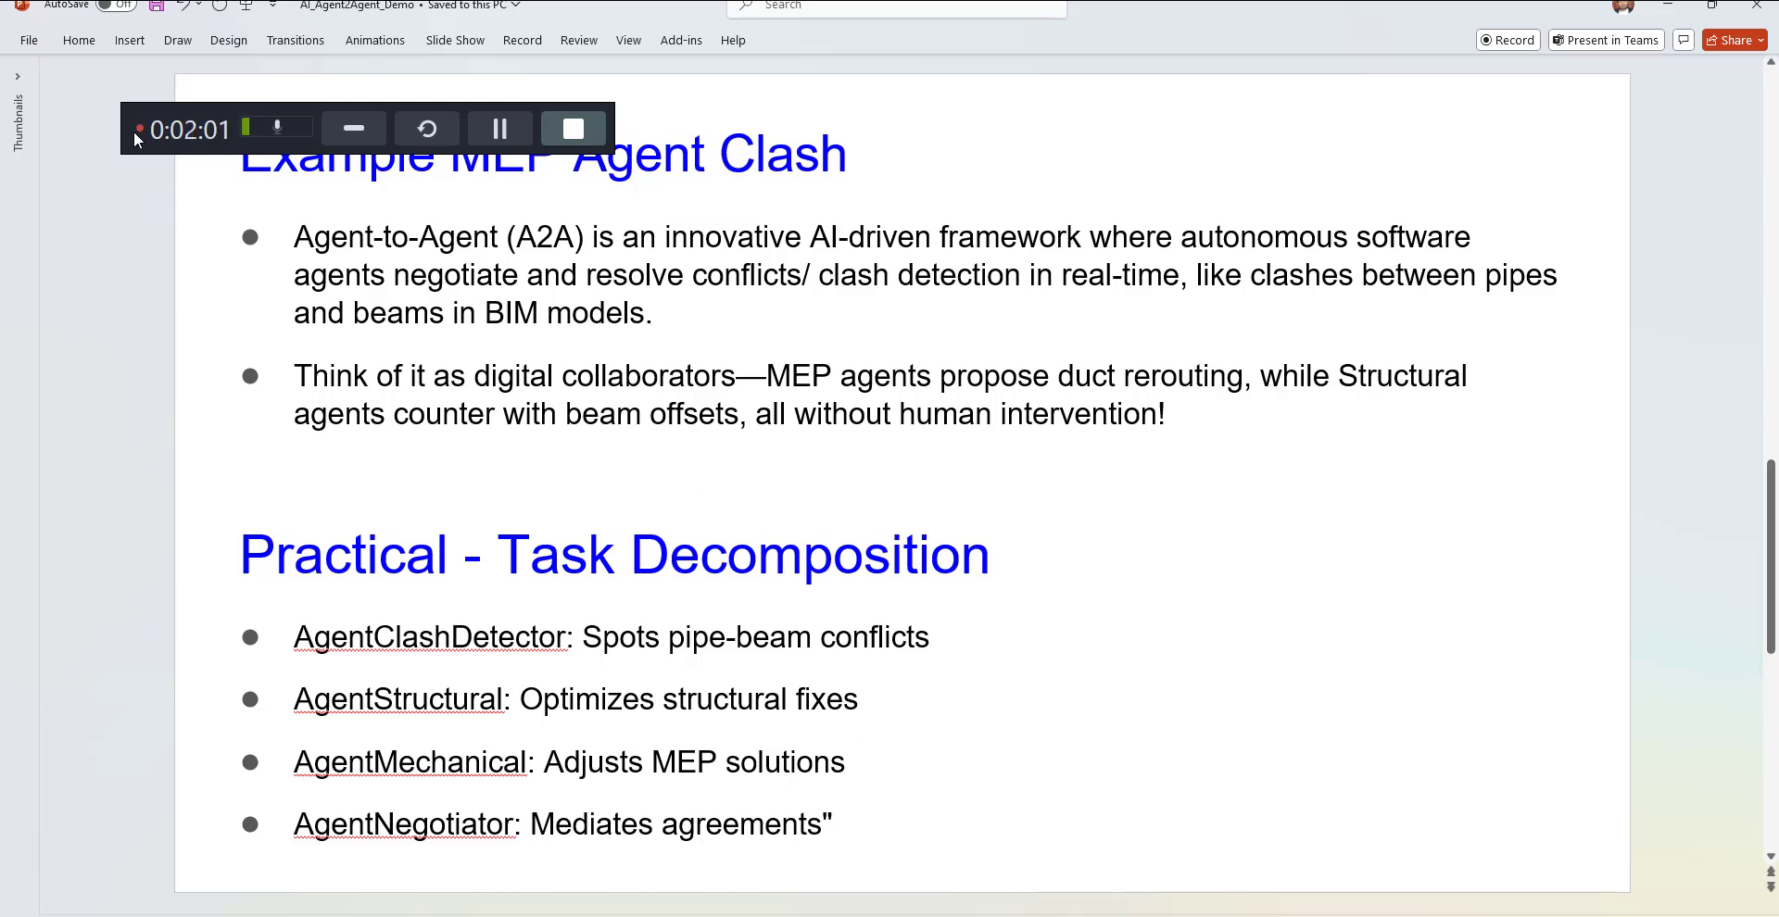
pyautogui.moveTo(131, 130); pyautogui.dragTo(115, 41)
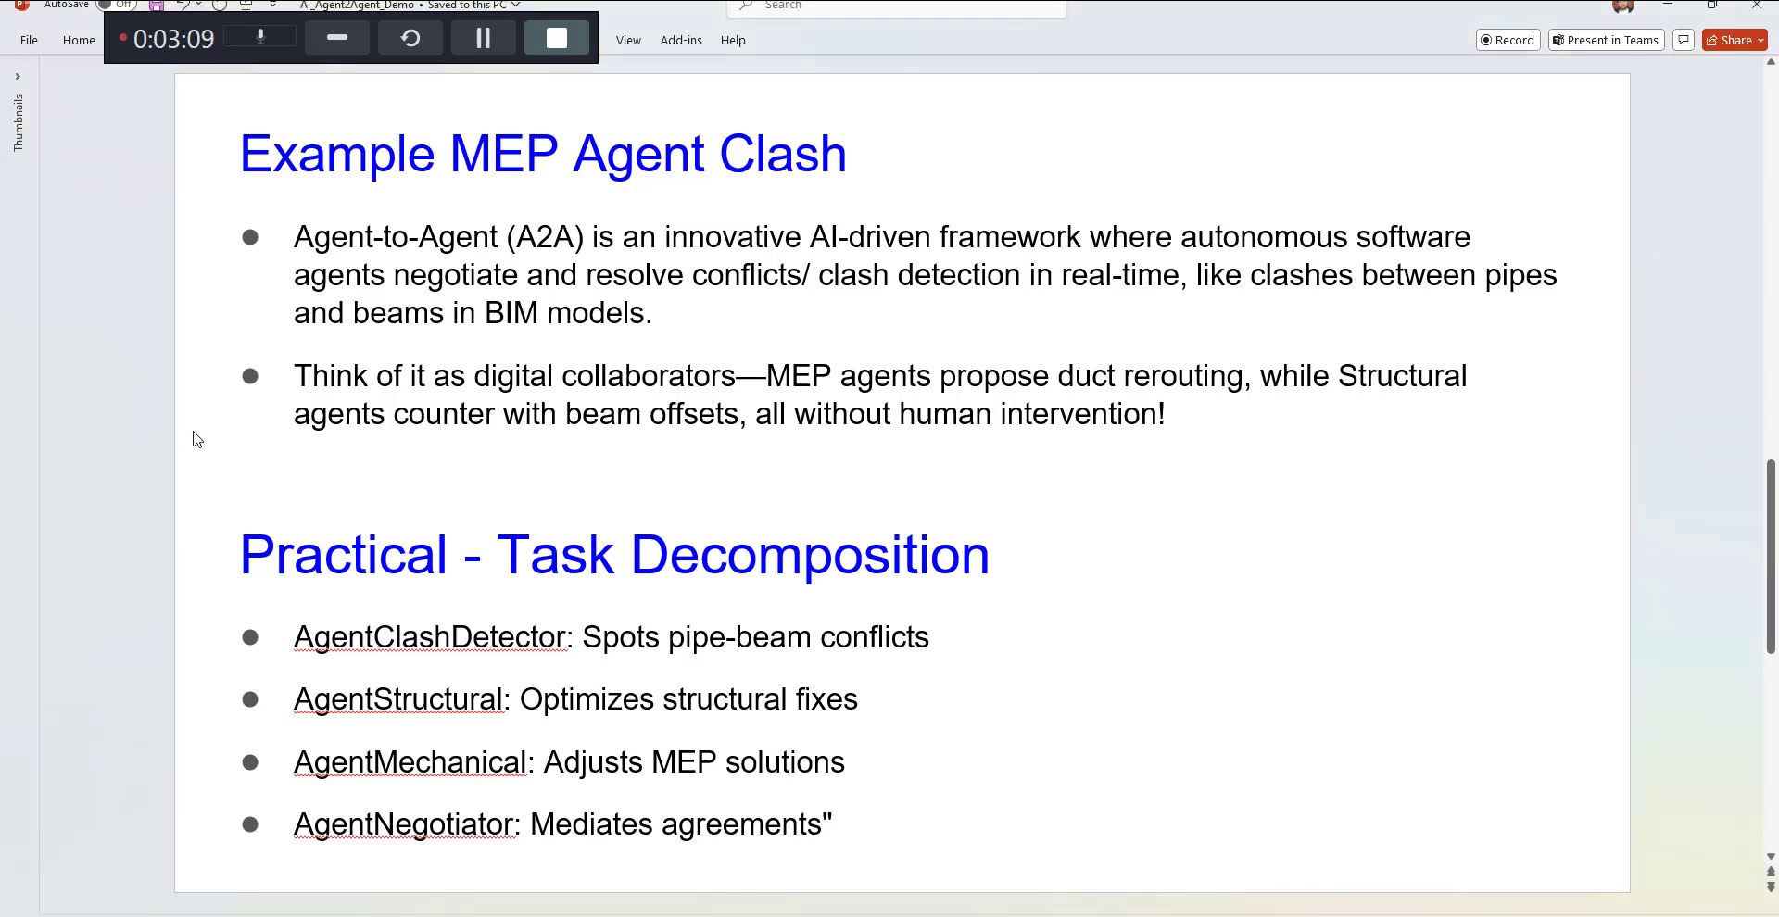
pyautogui.scroll(-1, 196, 439)
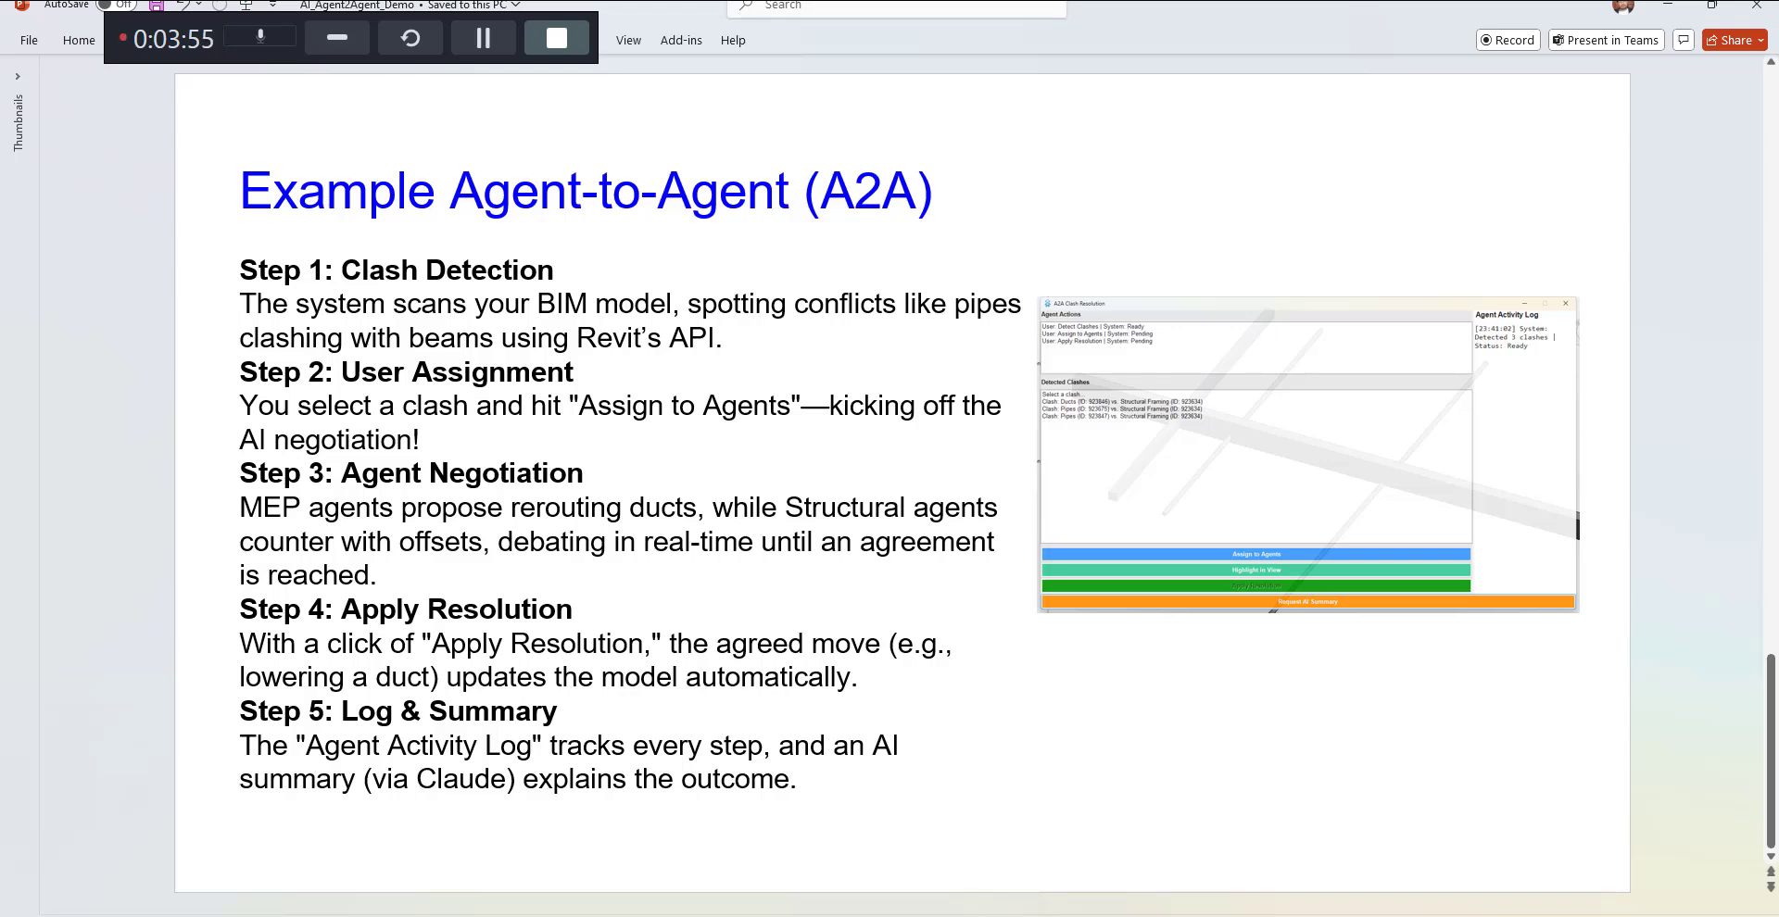
# Switch to Revit, run the A2A Clash Resolution add-in to review the model's clashes, and close its window
pyautogui.click(973, 880)
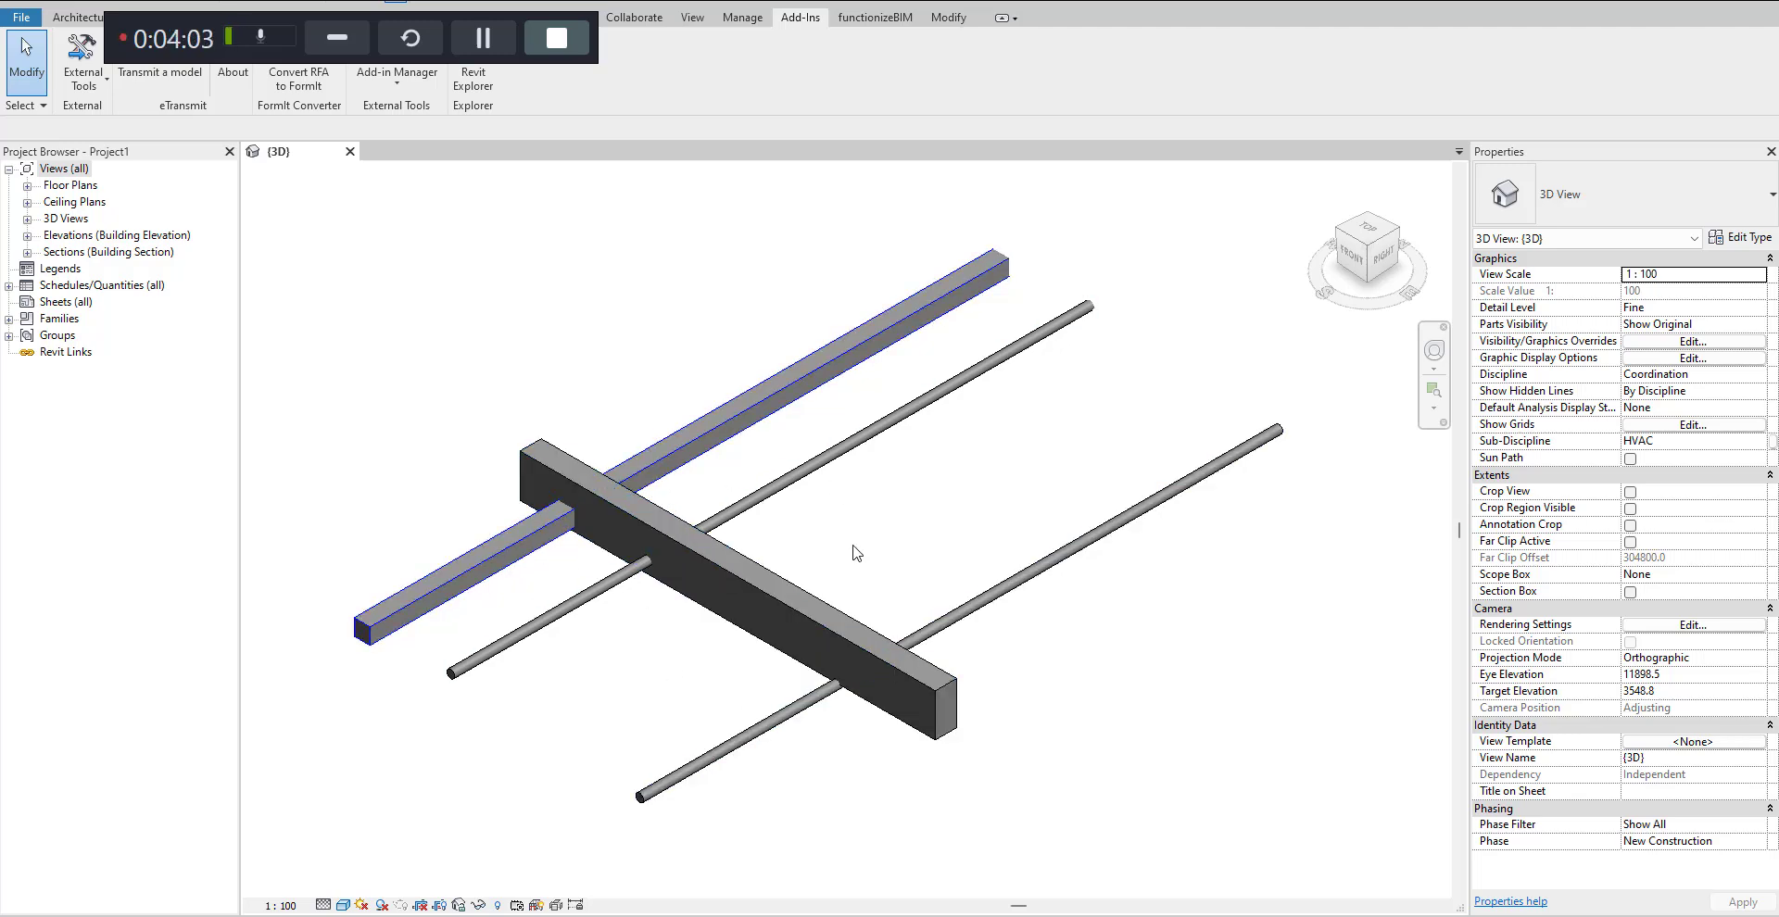
pyautogui.click(396, 84)
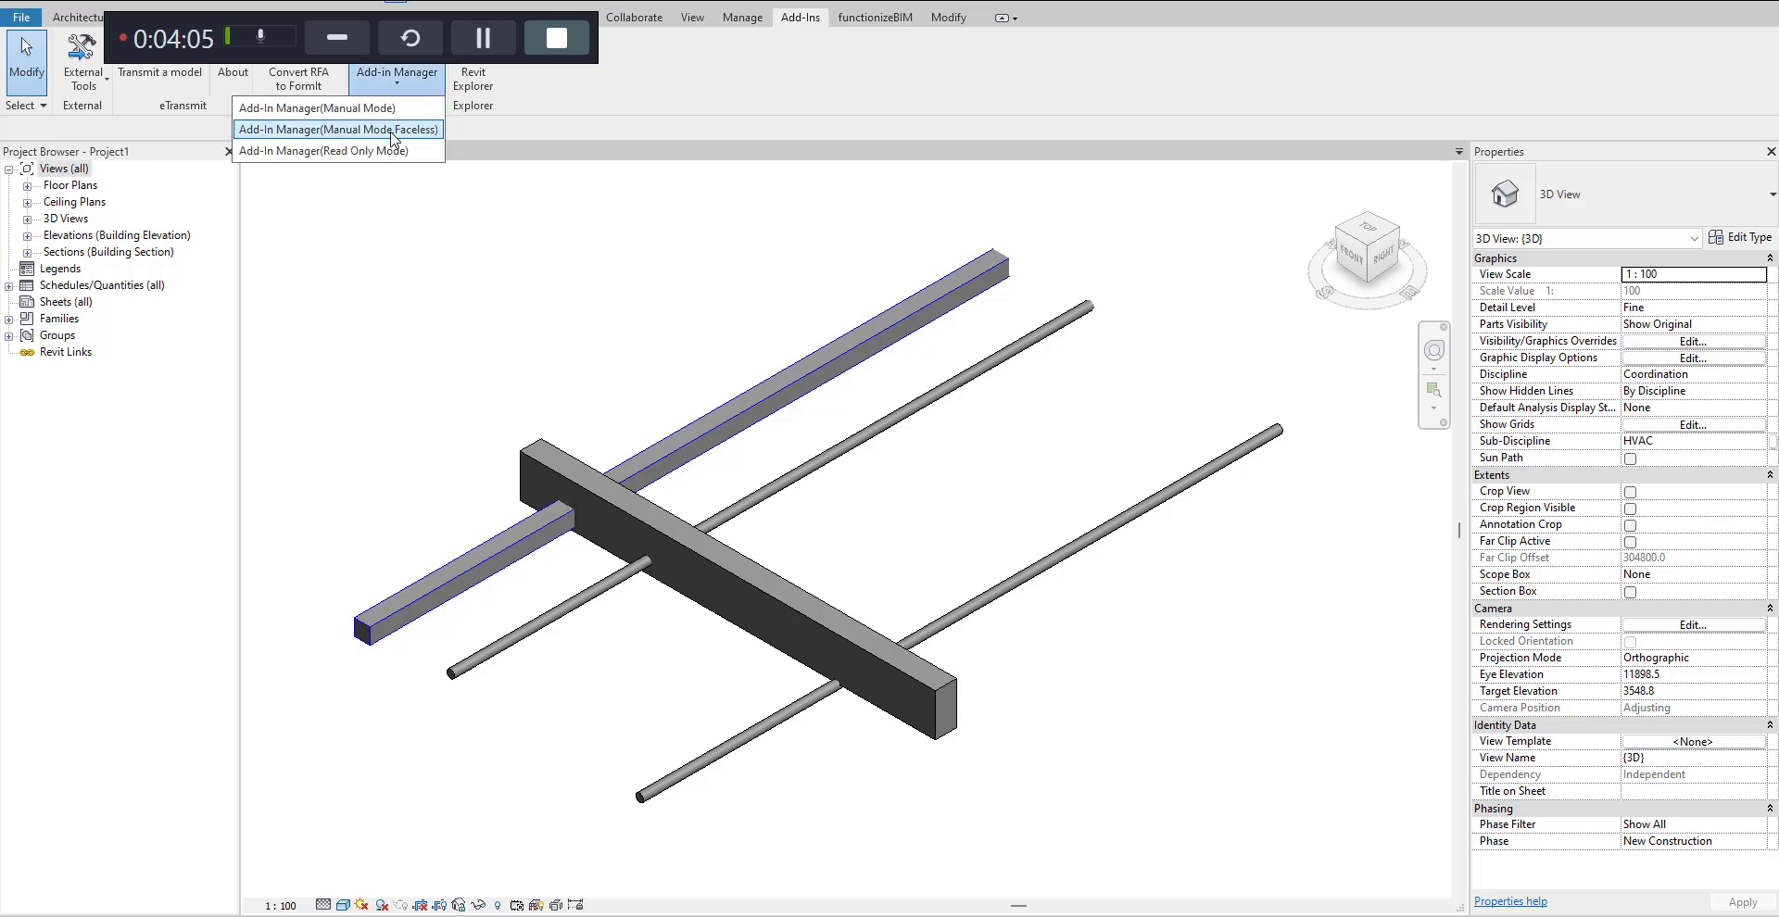
pyautogui.click(412, 139)
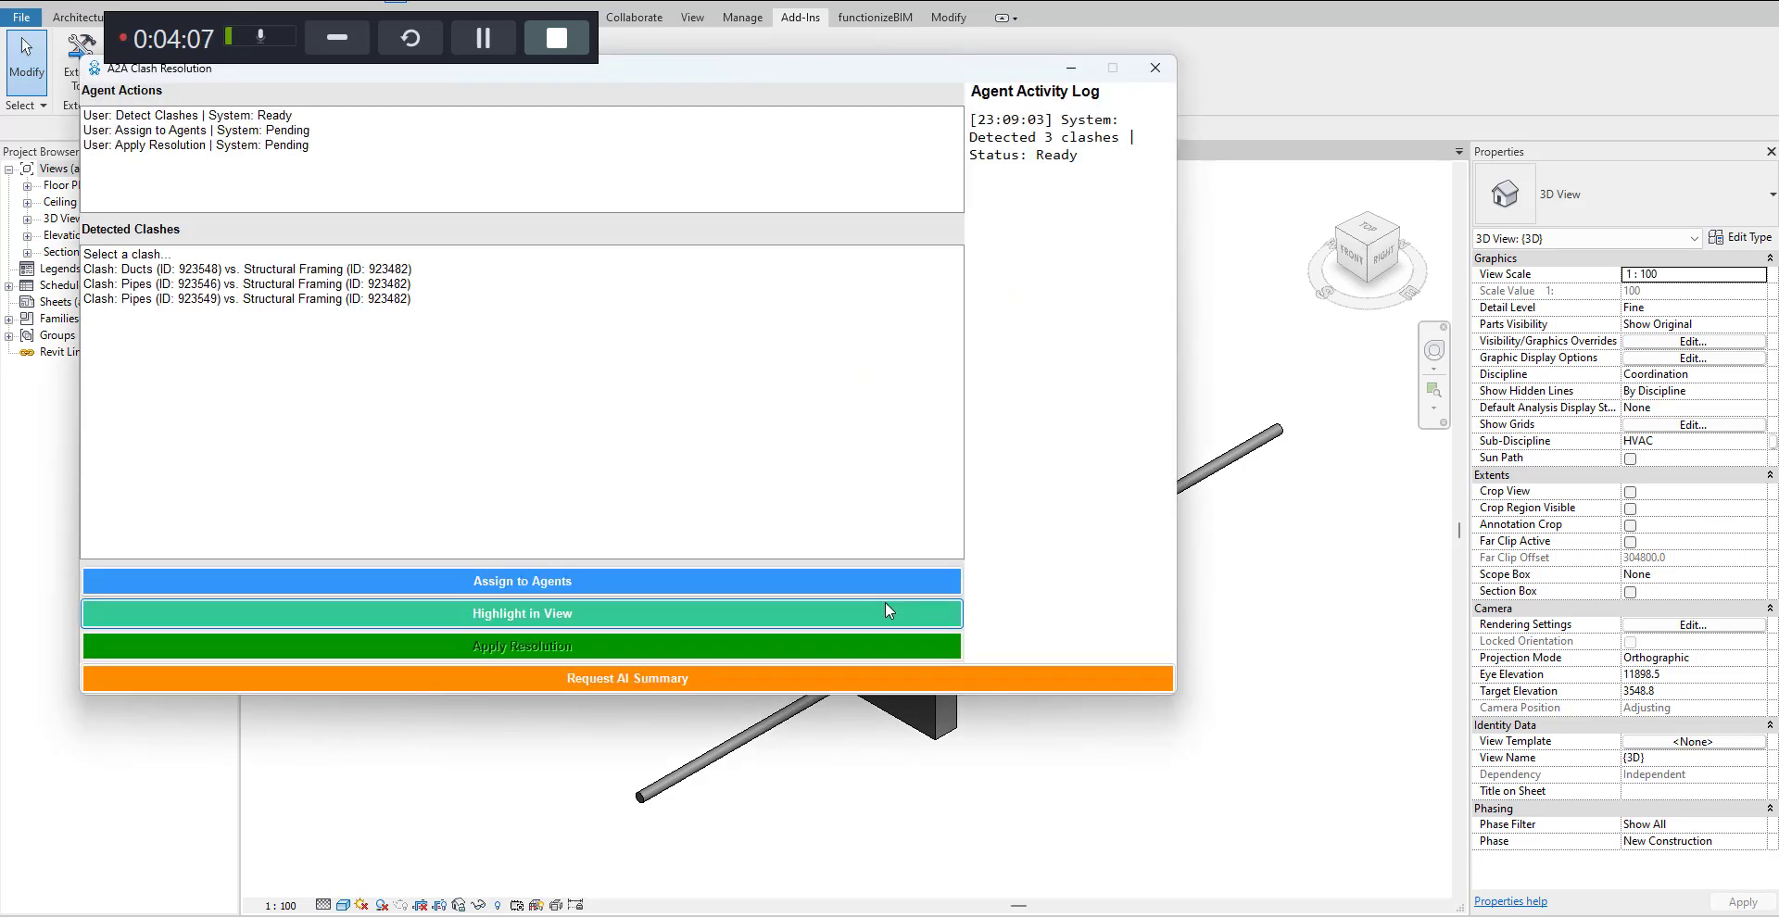
pyautogui.moveTo(660, 74); pyautogui.dragTo(1209, 169)
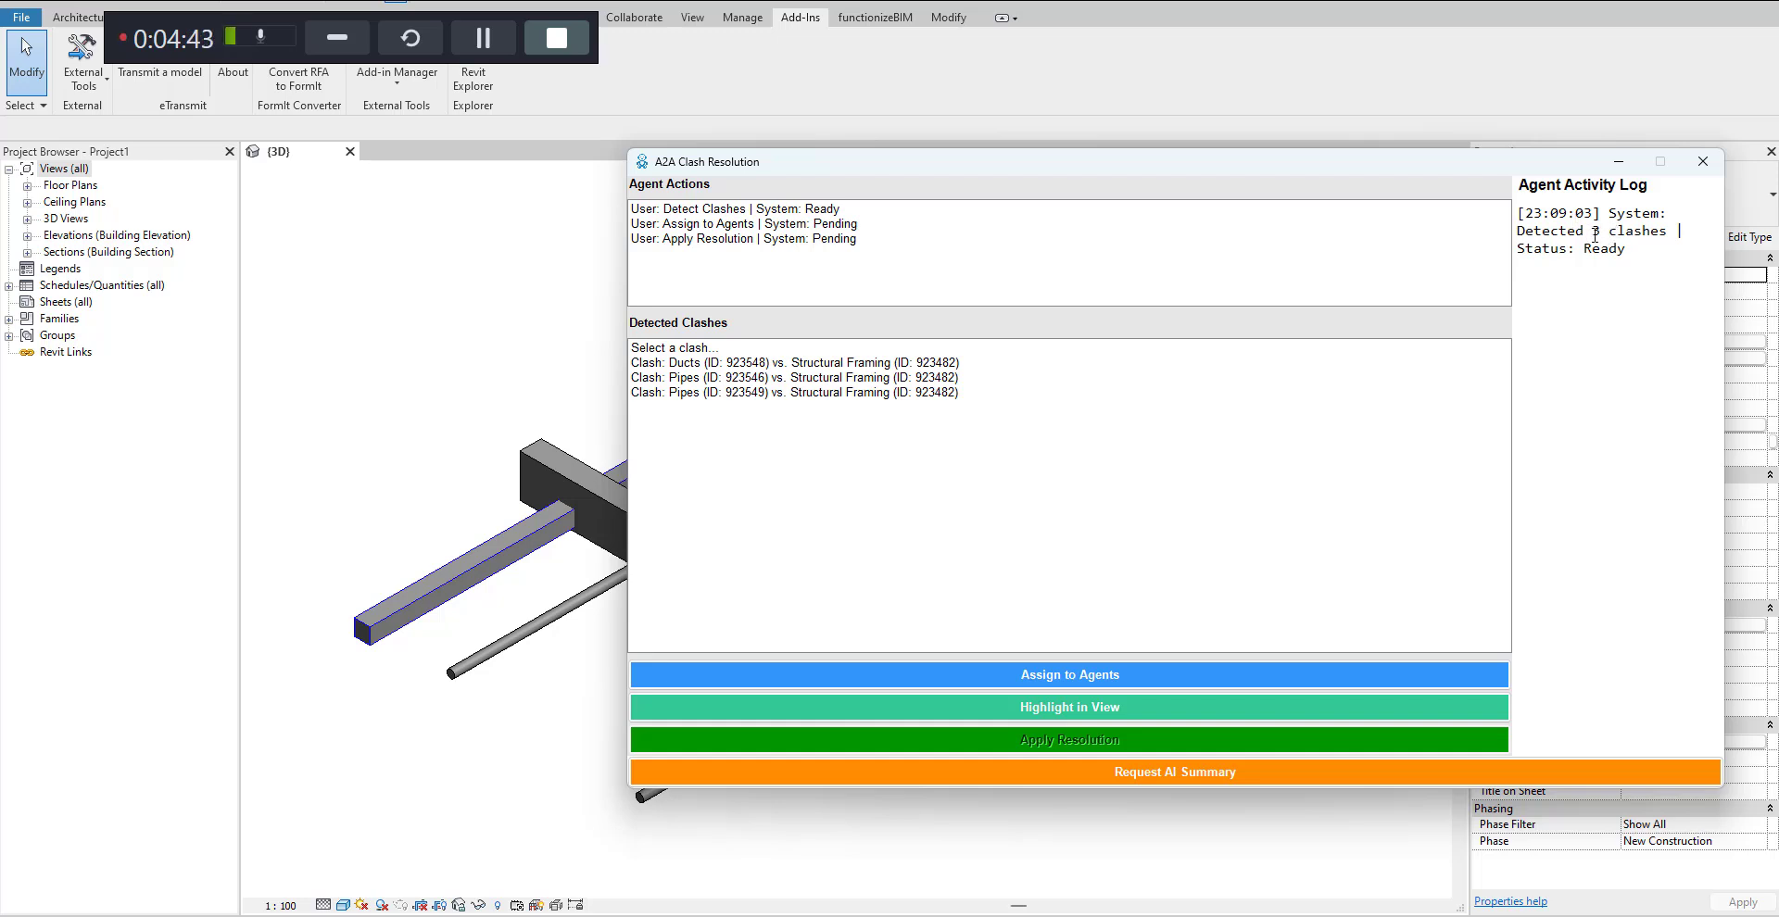
pyautogui.click(1703, 163)
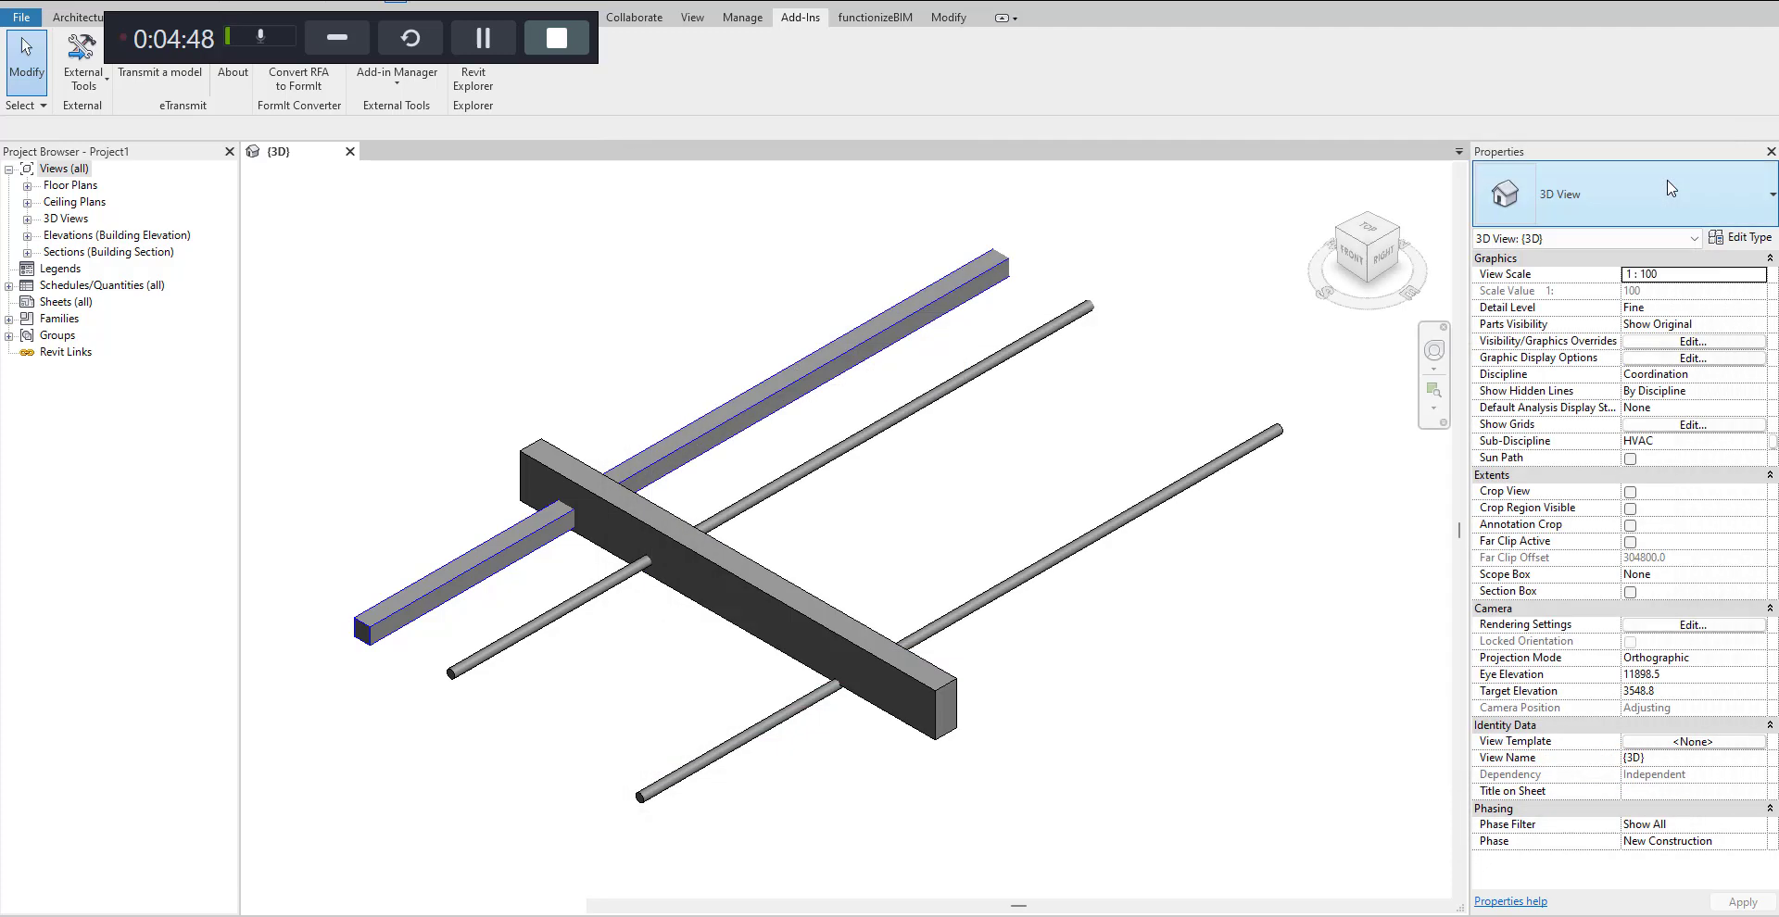
# Reroute the middle pipe beneath the beam with an up-or-down MEP curve crossing, using a 300 mm distance and 90° angle
pyautogui.click(906, 22)
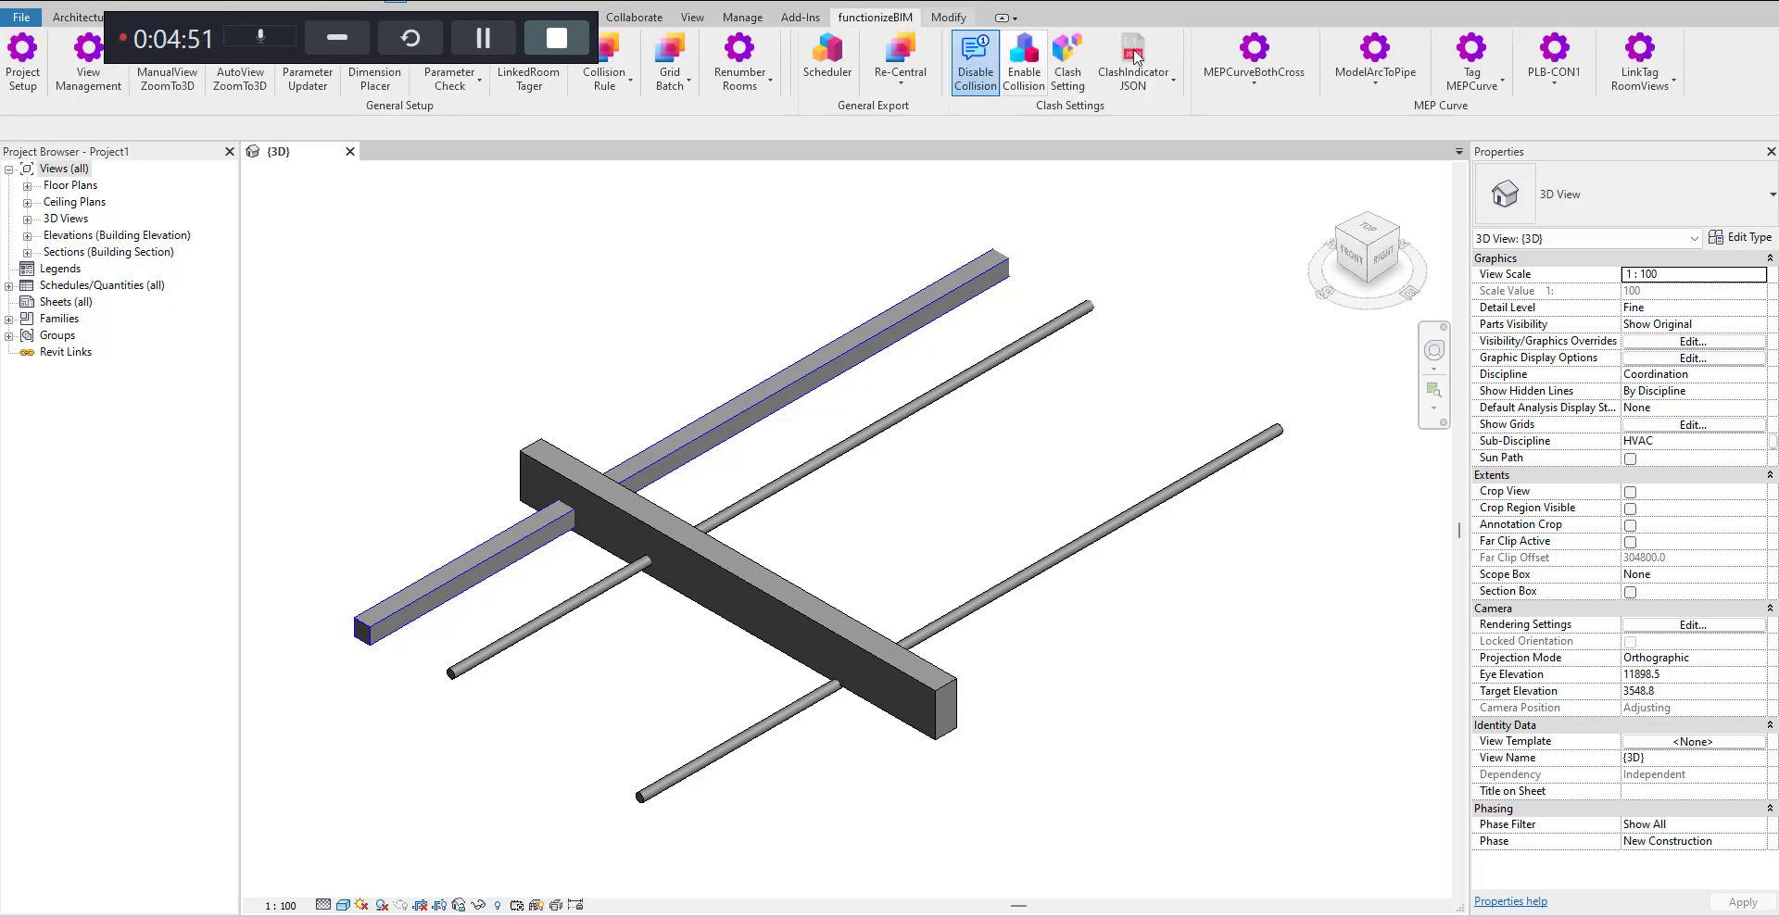
pyautogui.click(1254, 60)
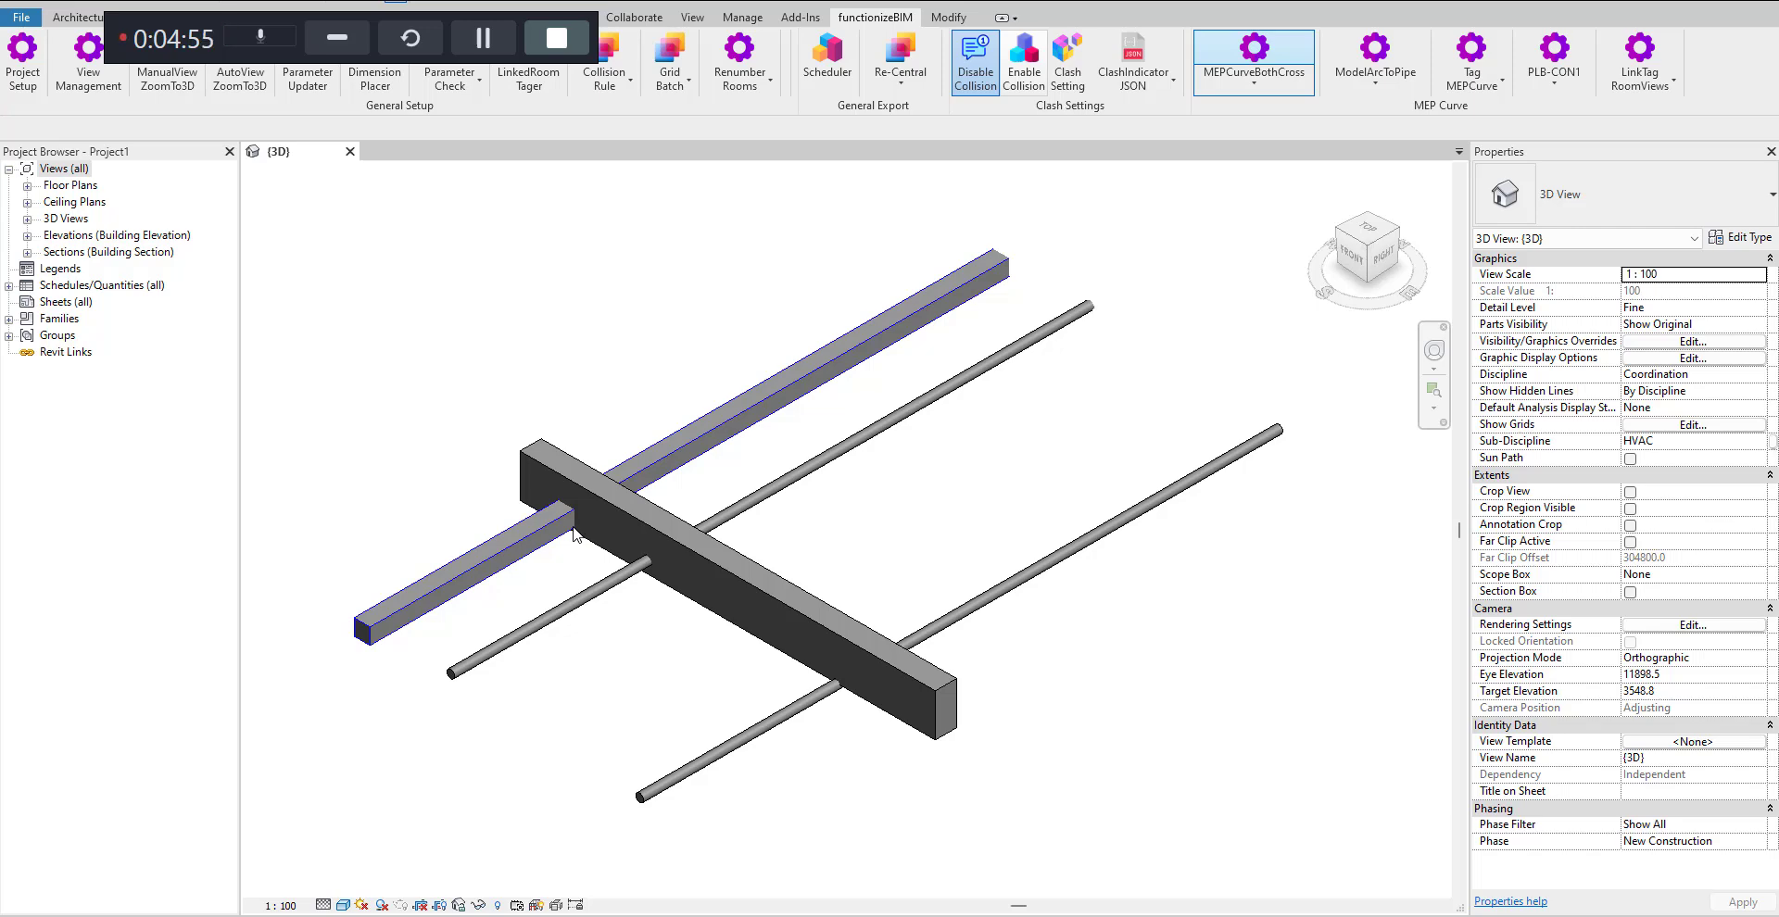
pyautogui.click(812, 480)
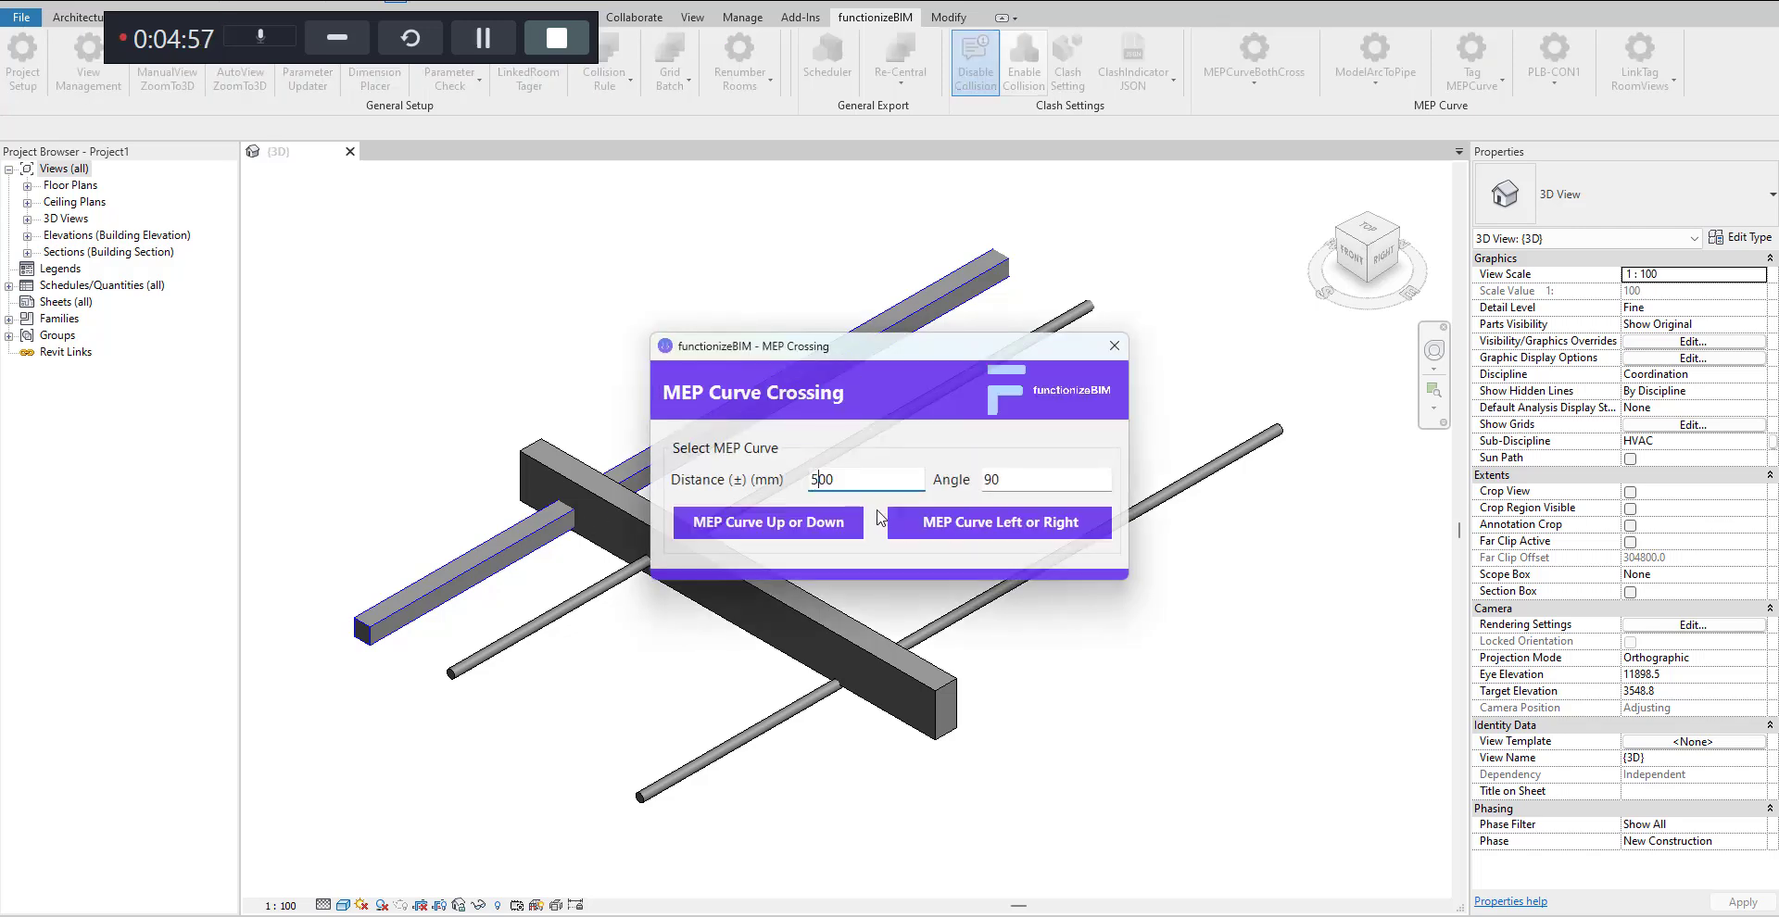
pyautogui.press('BackSpace')
pyautogui.write('3')
pyautogui.click(731, 525)
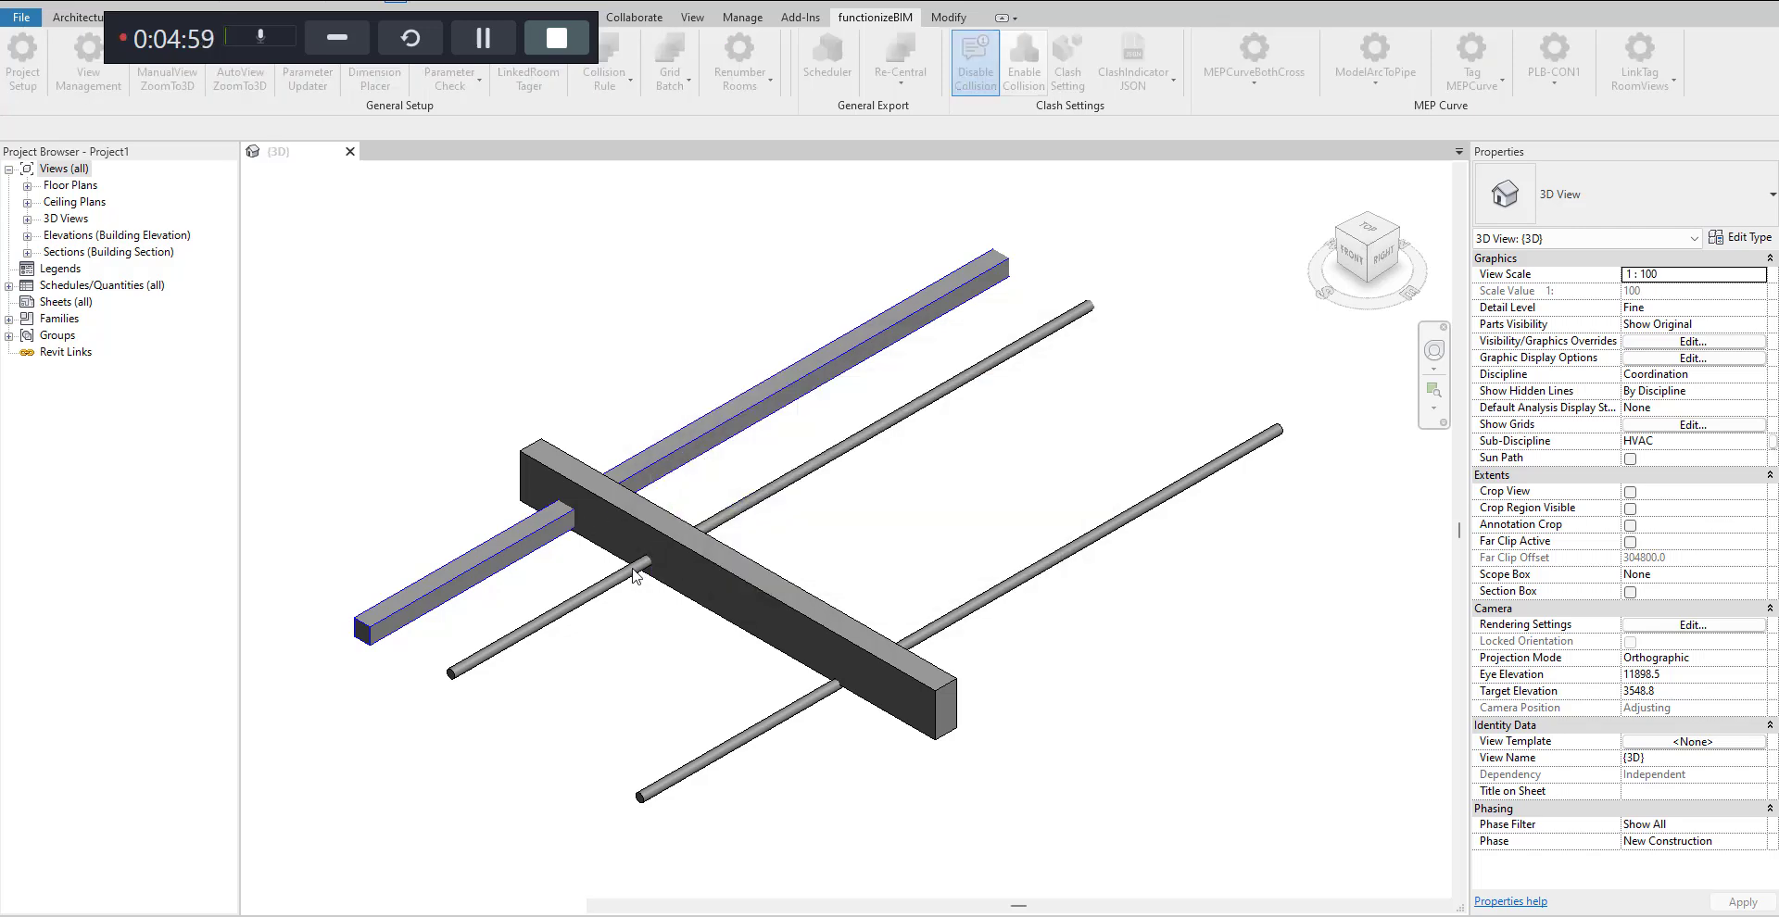
pyautogui.click(635, 576)
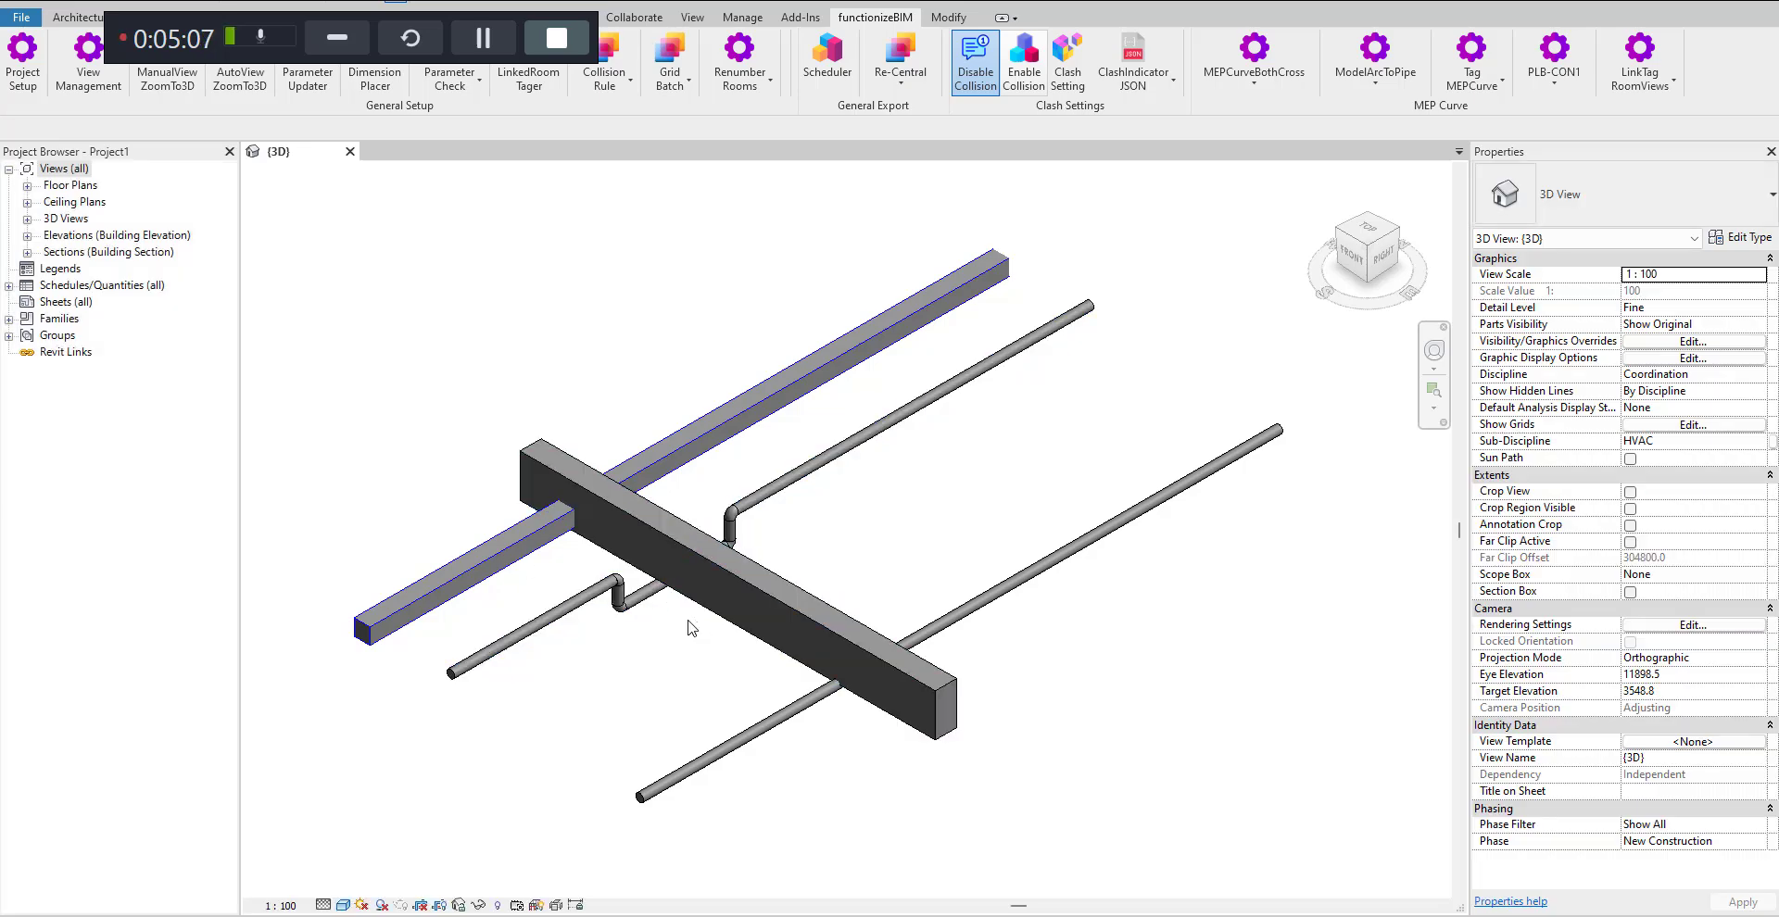
# Inspect the rerouted pipe from a lower angle and run the A2A Clash Resolution add-in again
pyautogui.keyDown('shift'); pyautogui.moveTo(689, 630); pyautogui.dragTo(704, 519, button='middle'); pyautogui.keyUp('shift')
pyautogui.scroll(3, 703, 547)
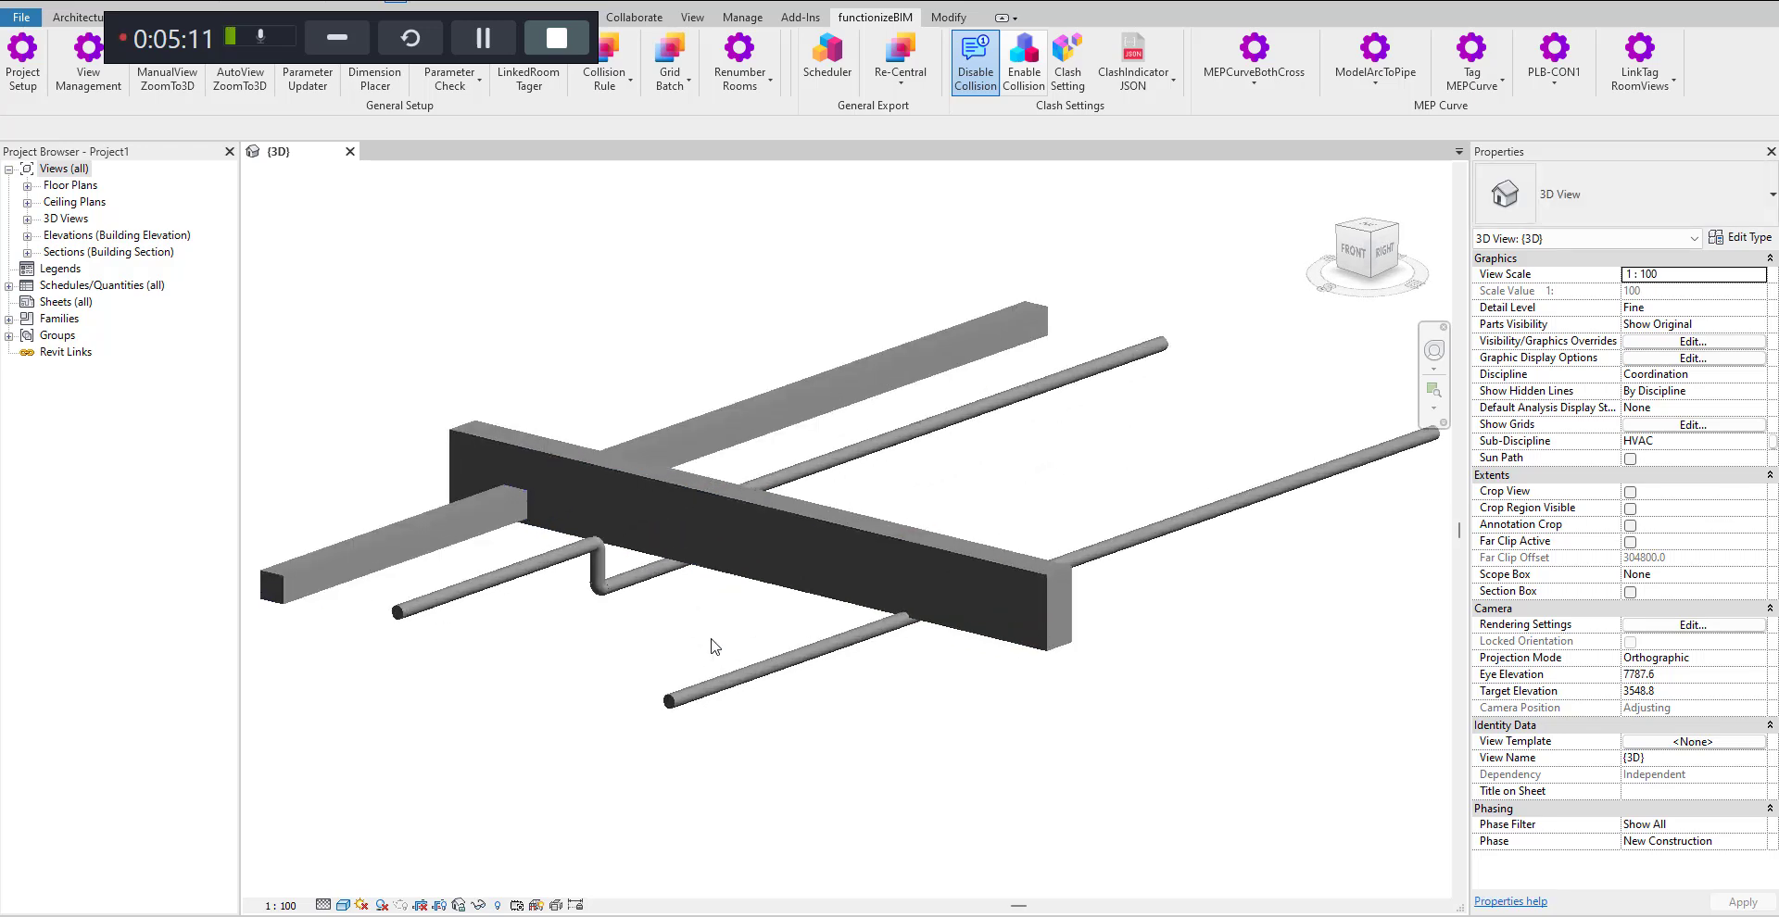
pyautogui.scroll(-1, 715, 645)
pyautogui.scroll(1, 714, 646)
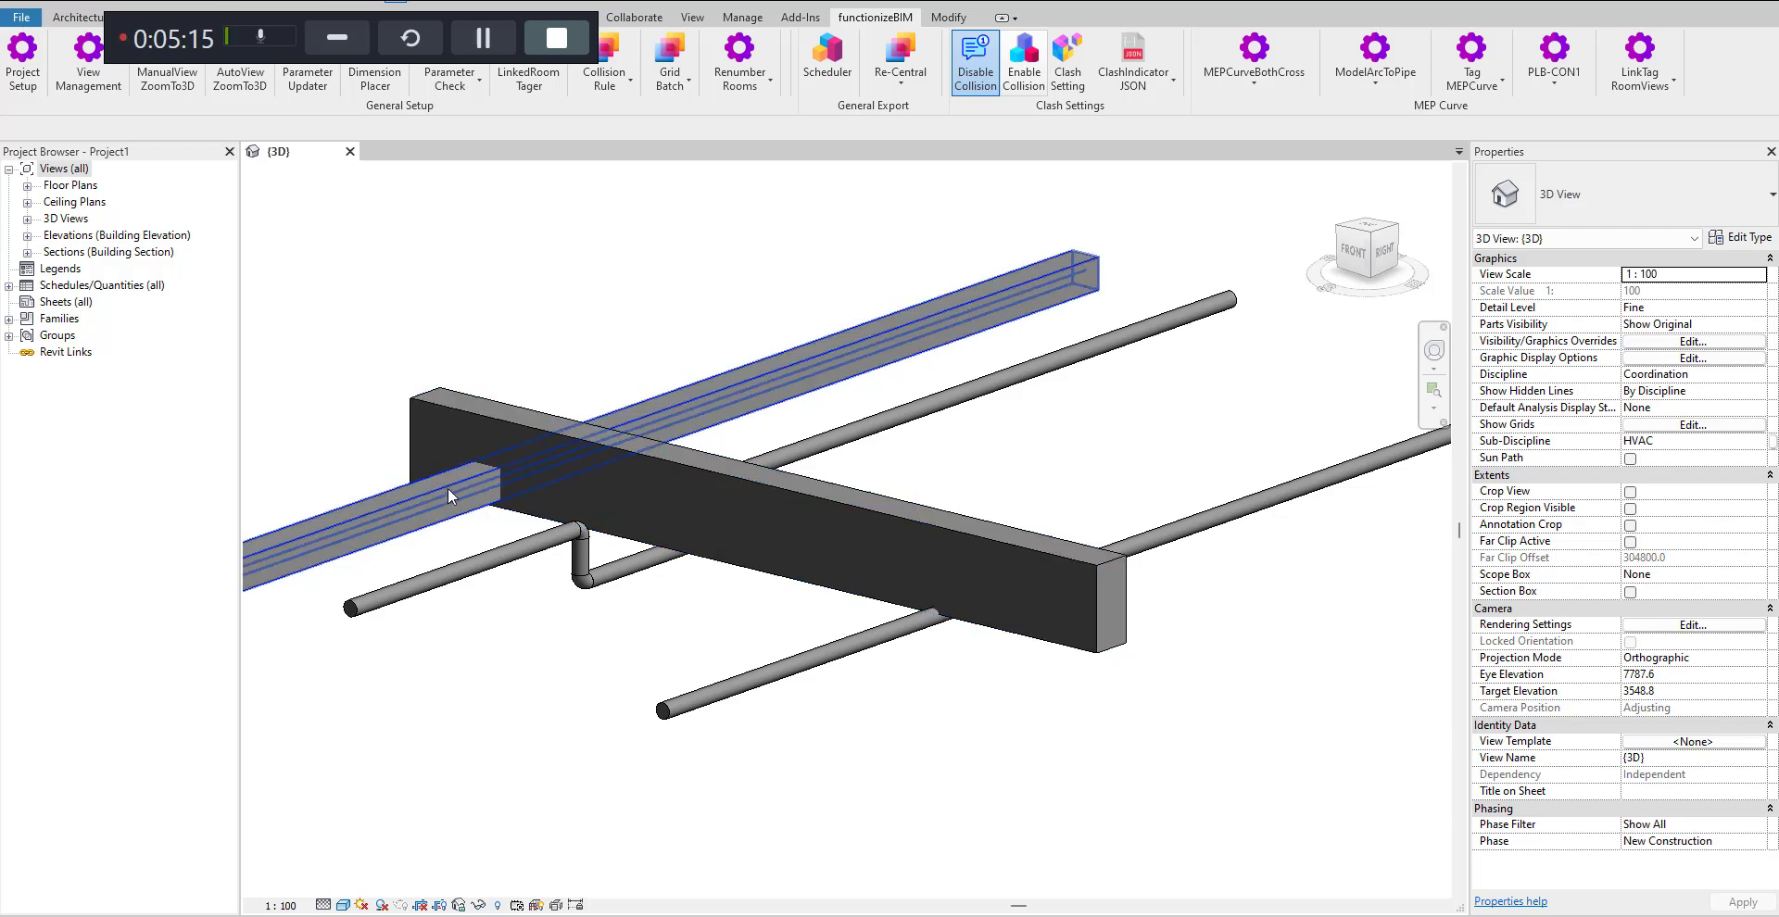
pyautogui.click(801, 17)
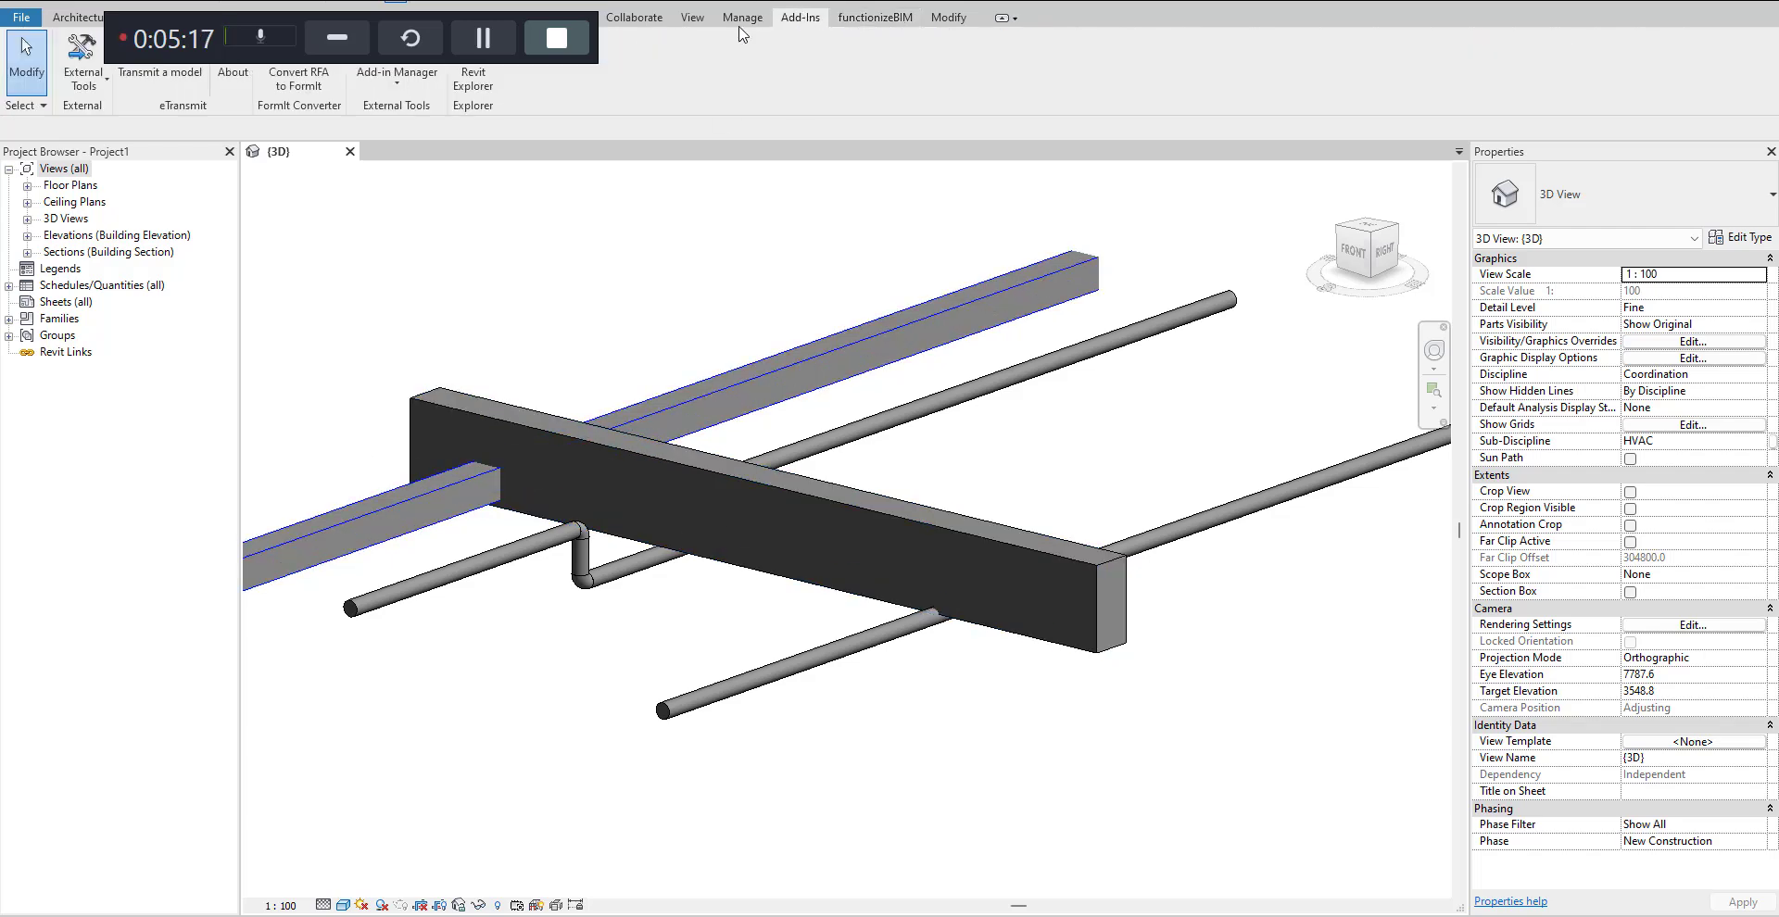
pyautogui.click(427, 91)
pyautogui.click(414, 129)
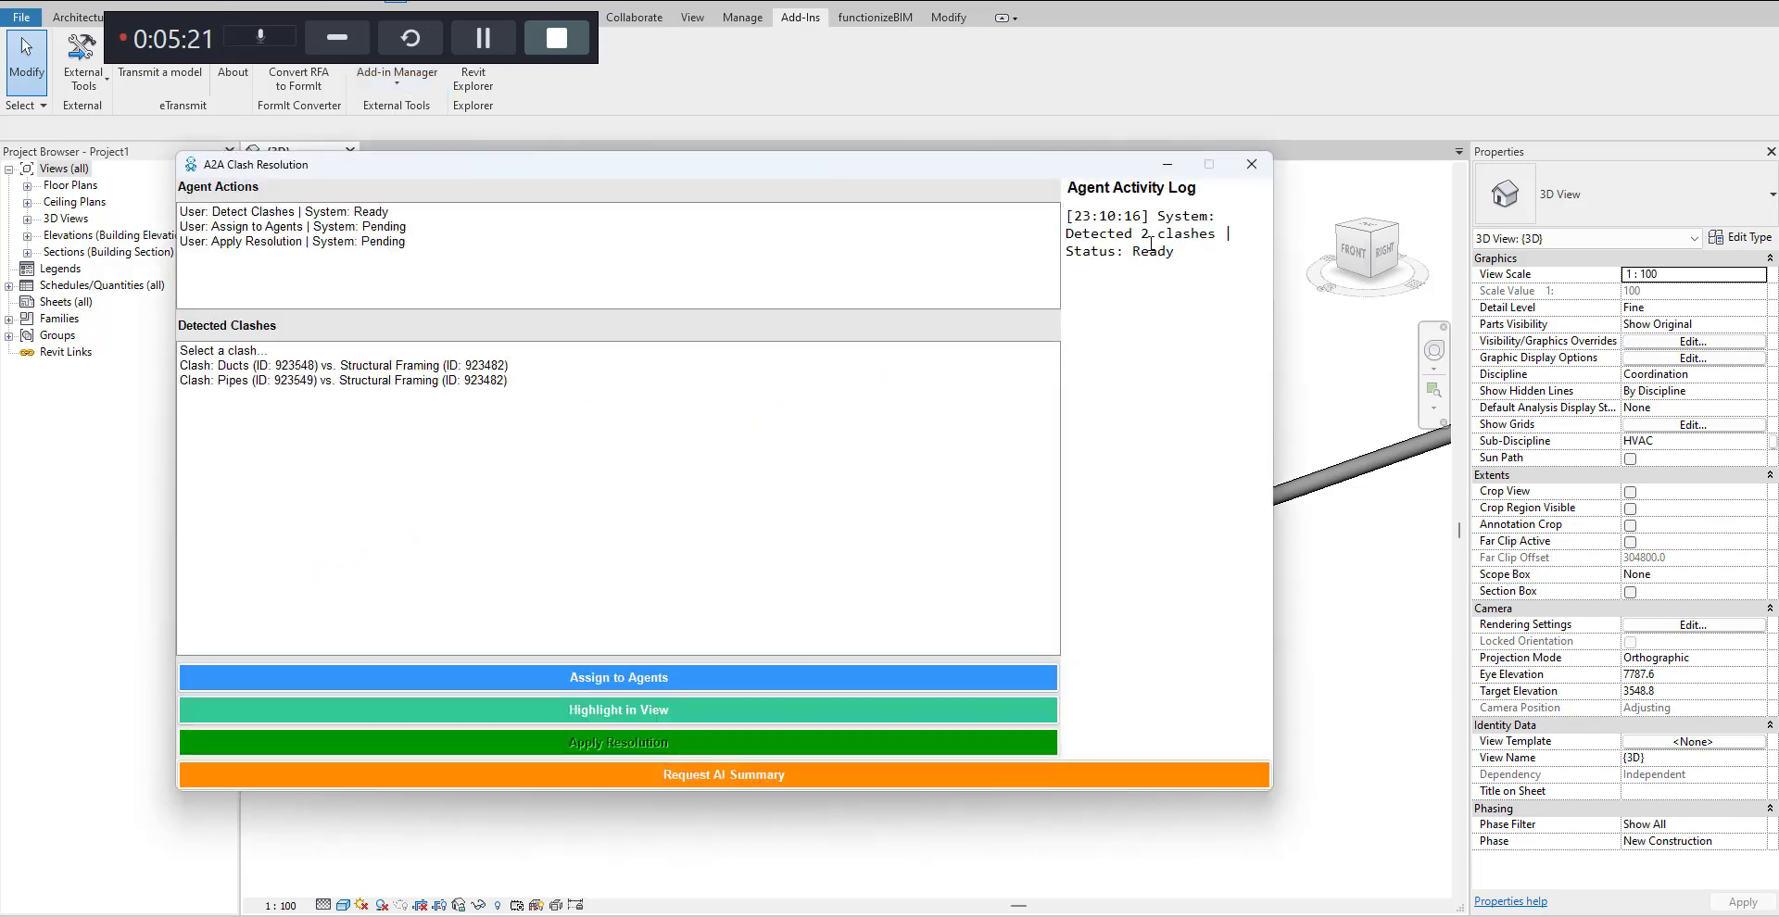
# Check the detected clashes in the Agent Activity Log and examine where the remaining straight pipe crosses the beam
pyautogui.moveTo(1153, 233); pyautogui.dragTo(1202, 236)
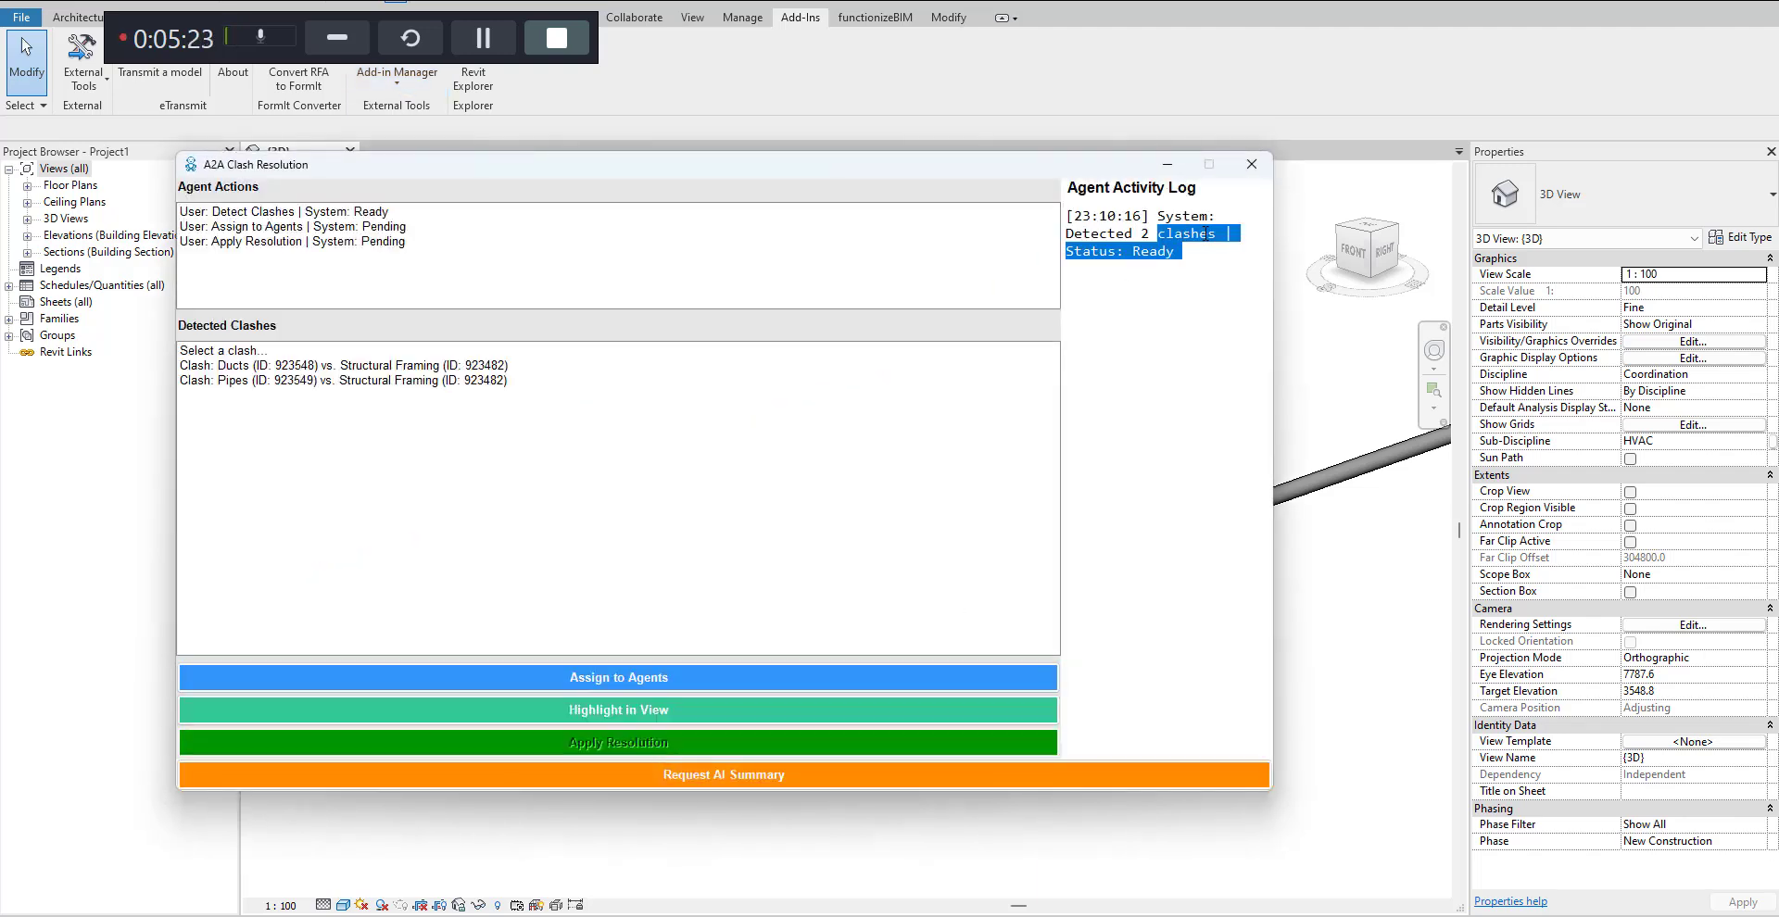
pyautogui.moveTo(876, 172); pyautogui.dragTo(1382, 115)
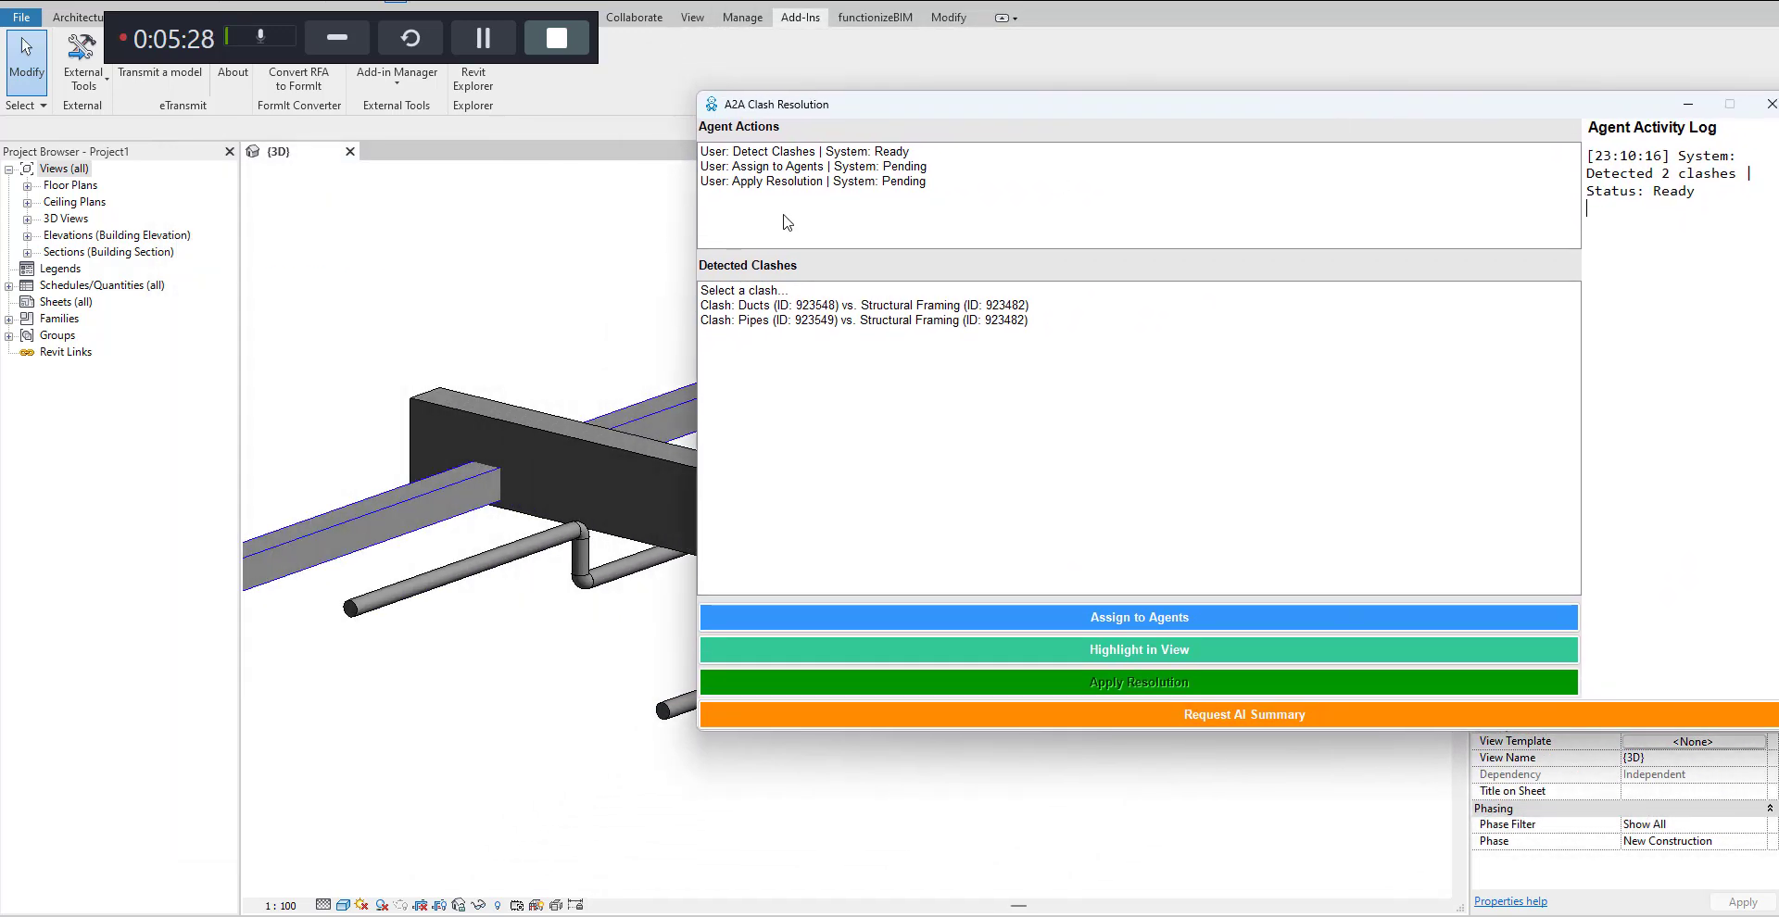
pyautogui.scroll(-2, 454, 324)
pyautogui.click(374, 359)
pyautogui.scroll(5, 834, 519)
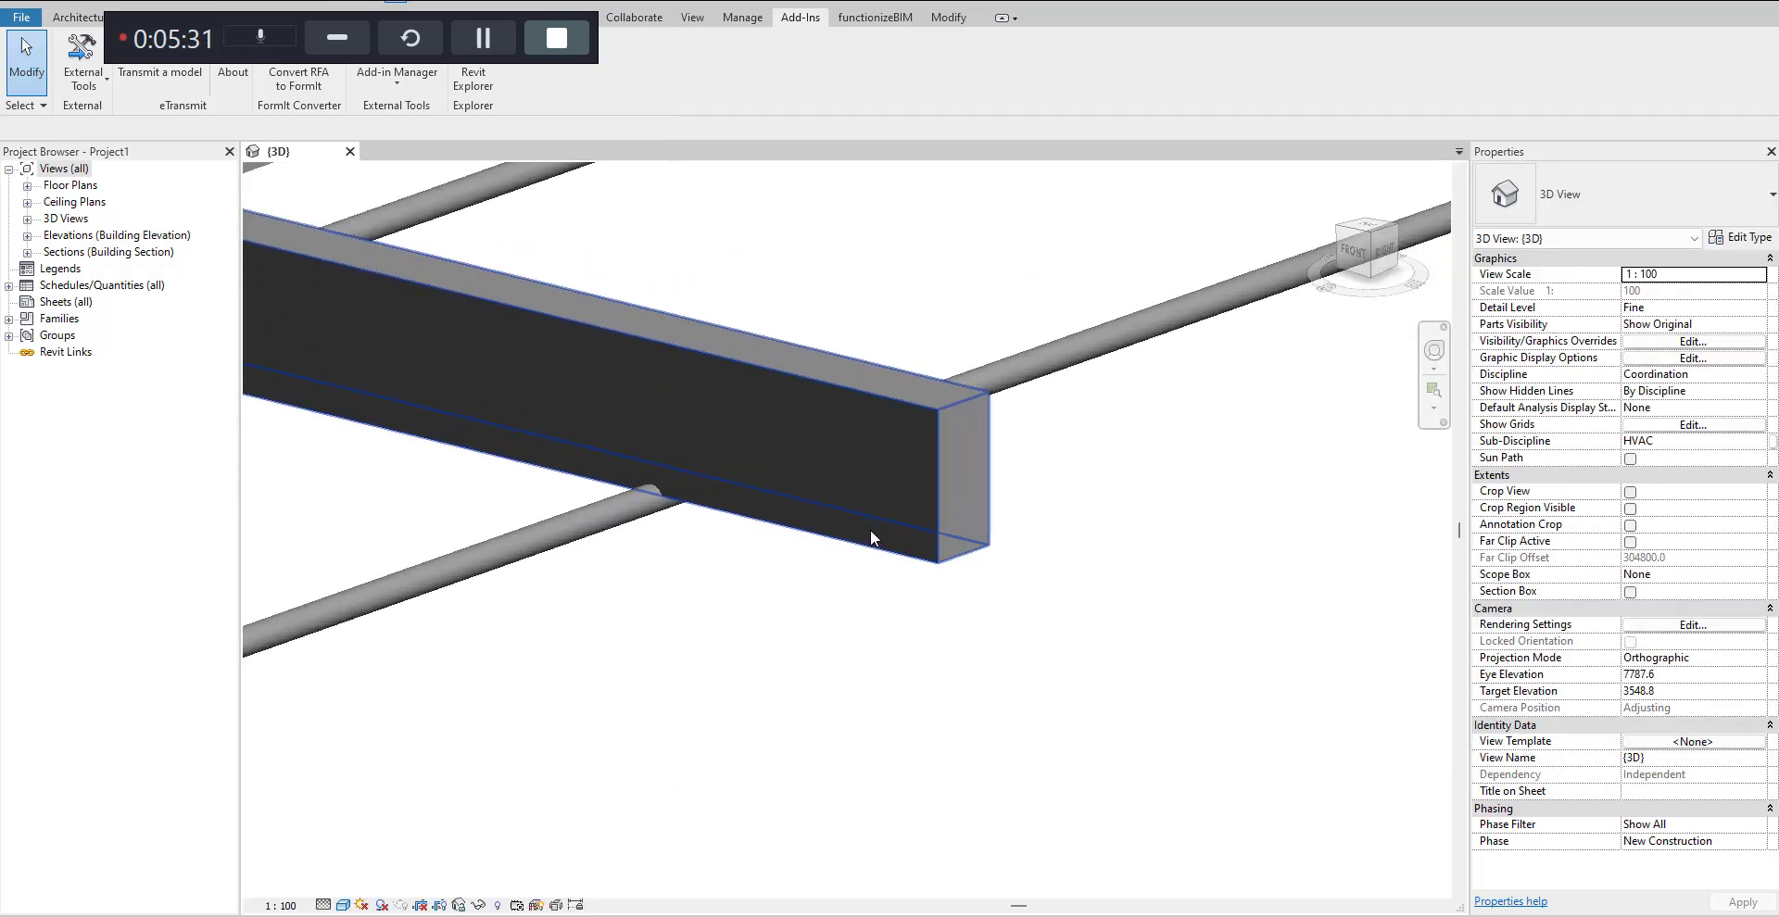
pyautogui.scroll(-4, 870, 538)
pyautogui.scroll(3, 830, 664)
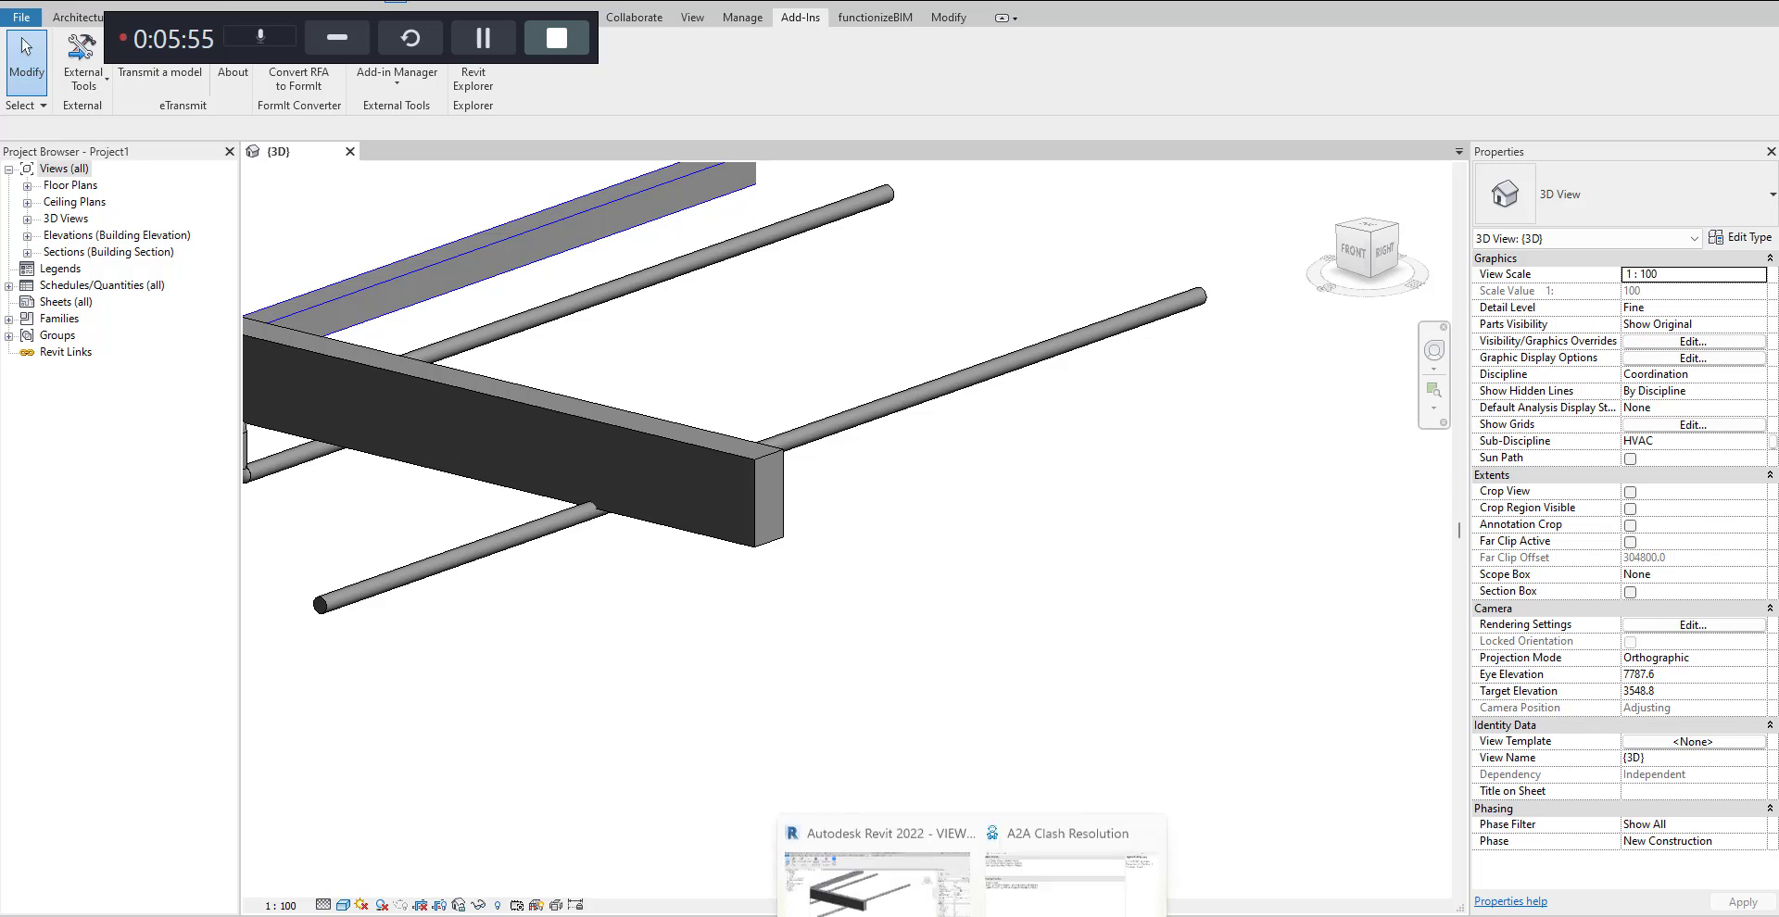
# Highlight the clash between pipe 923549 and structural framing 923482 in the 3D view, and return to the A2A Clash Resolution window
pyautogui.hotkey('alt', 'Tab')
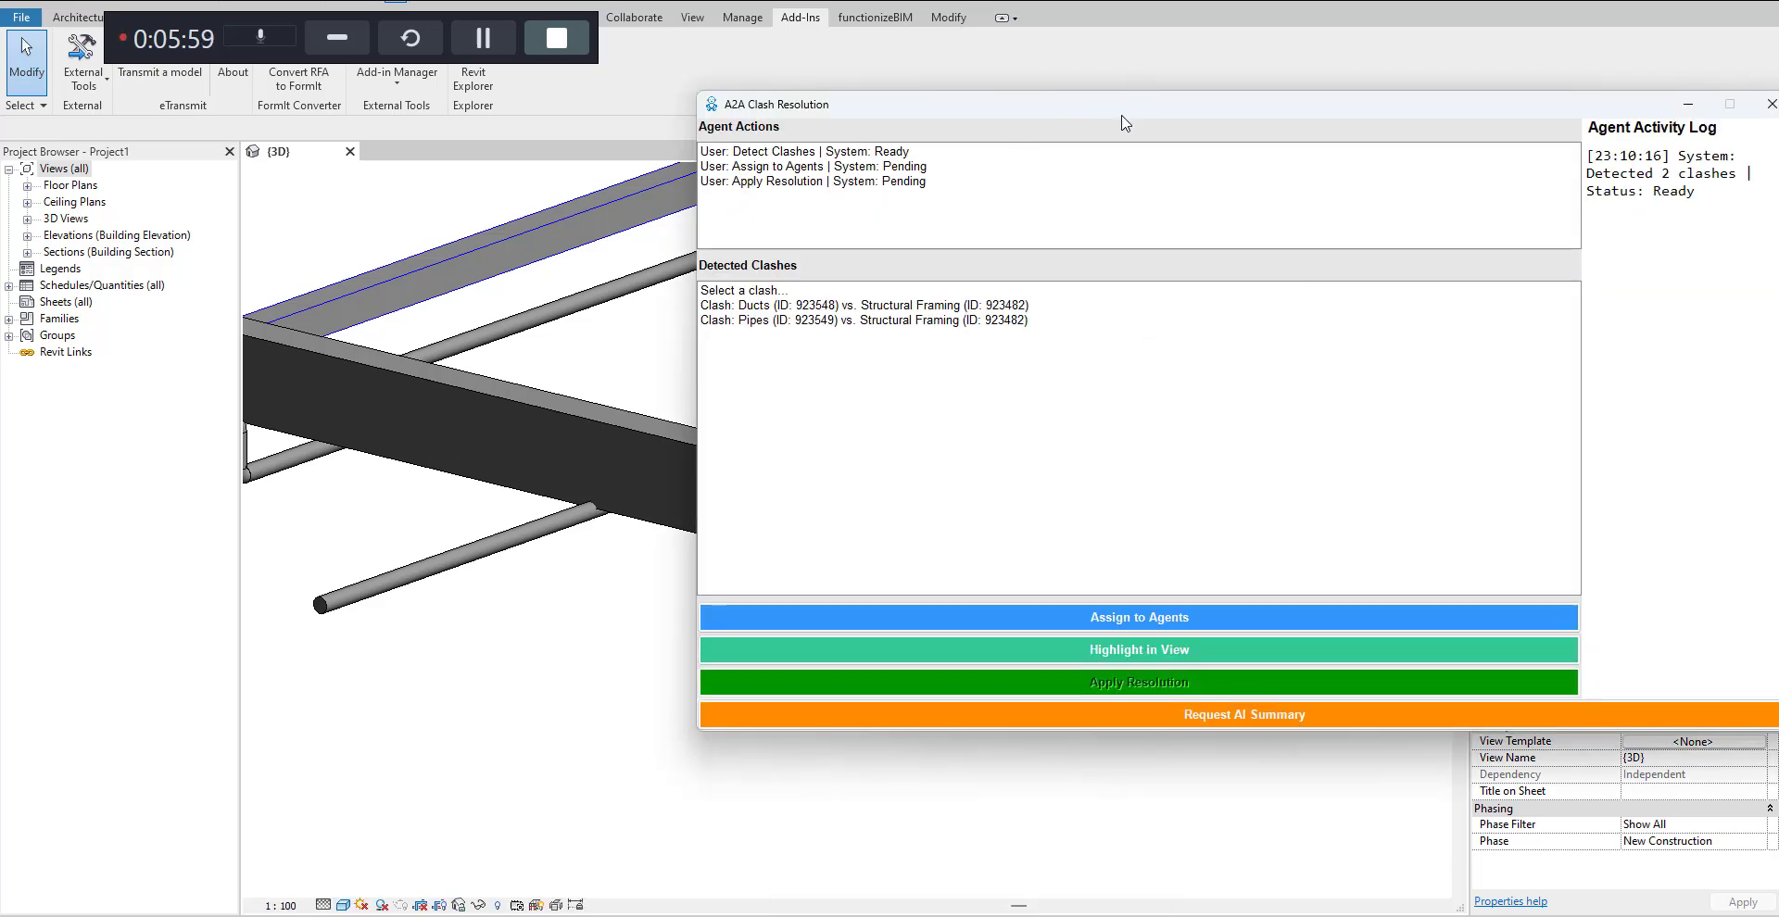
pyautogui.moveTo(1124, 114); pyautogui.dragTo(1040, 158)
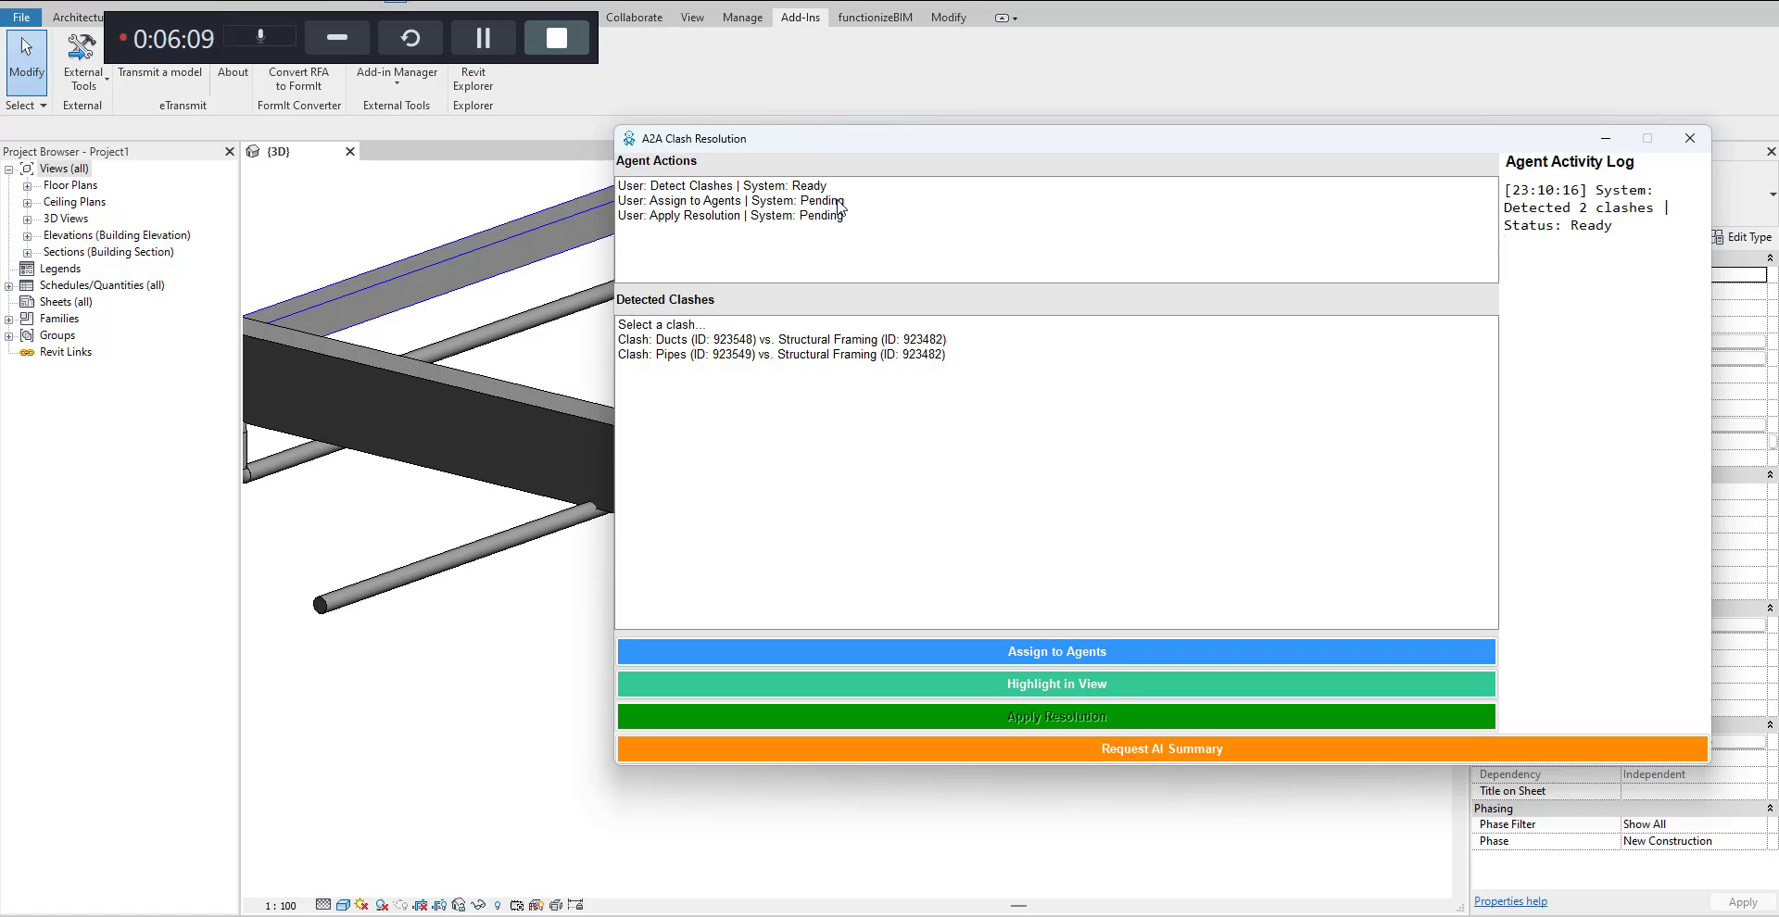
pyautogui.click(695, 356)
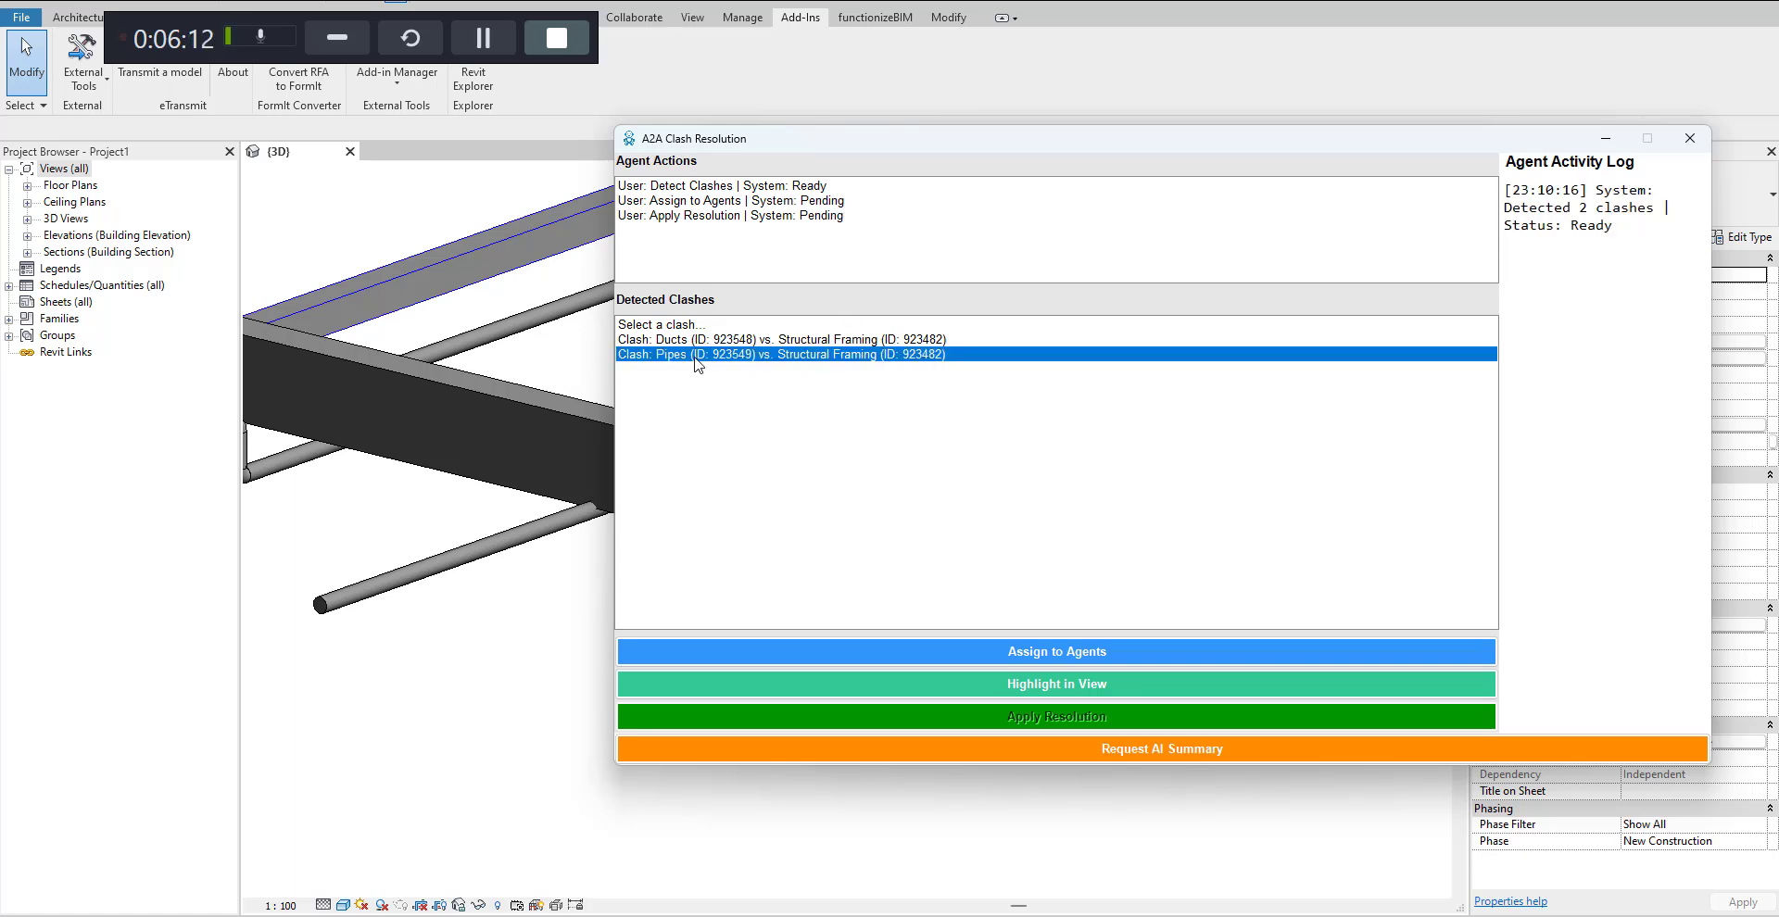
pyautogui.click(1035, 687)
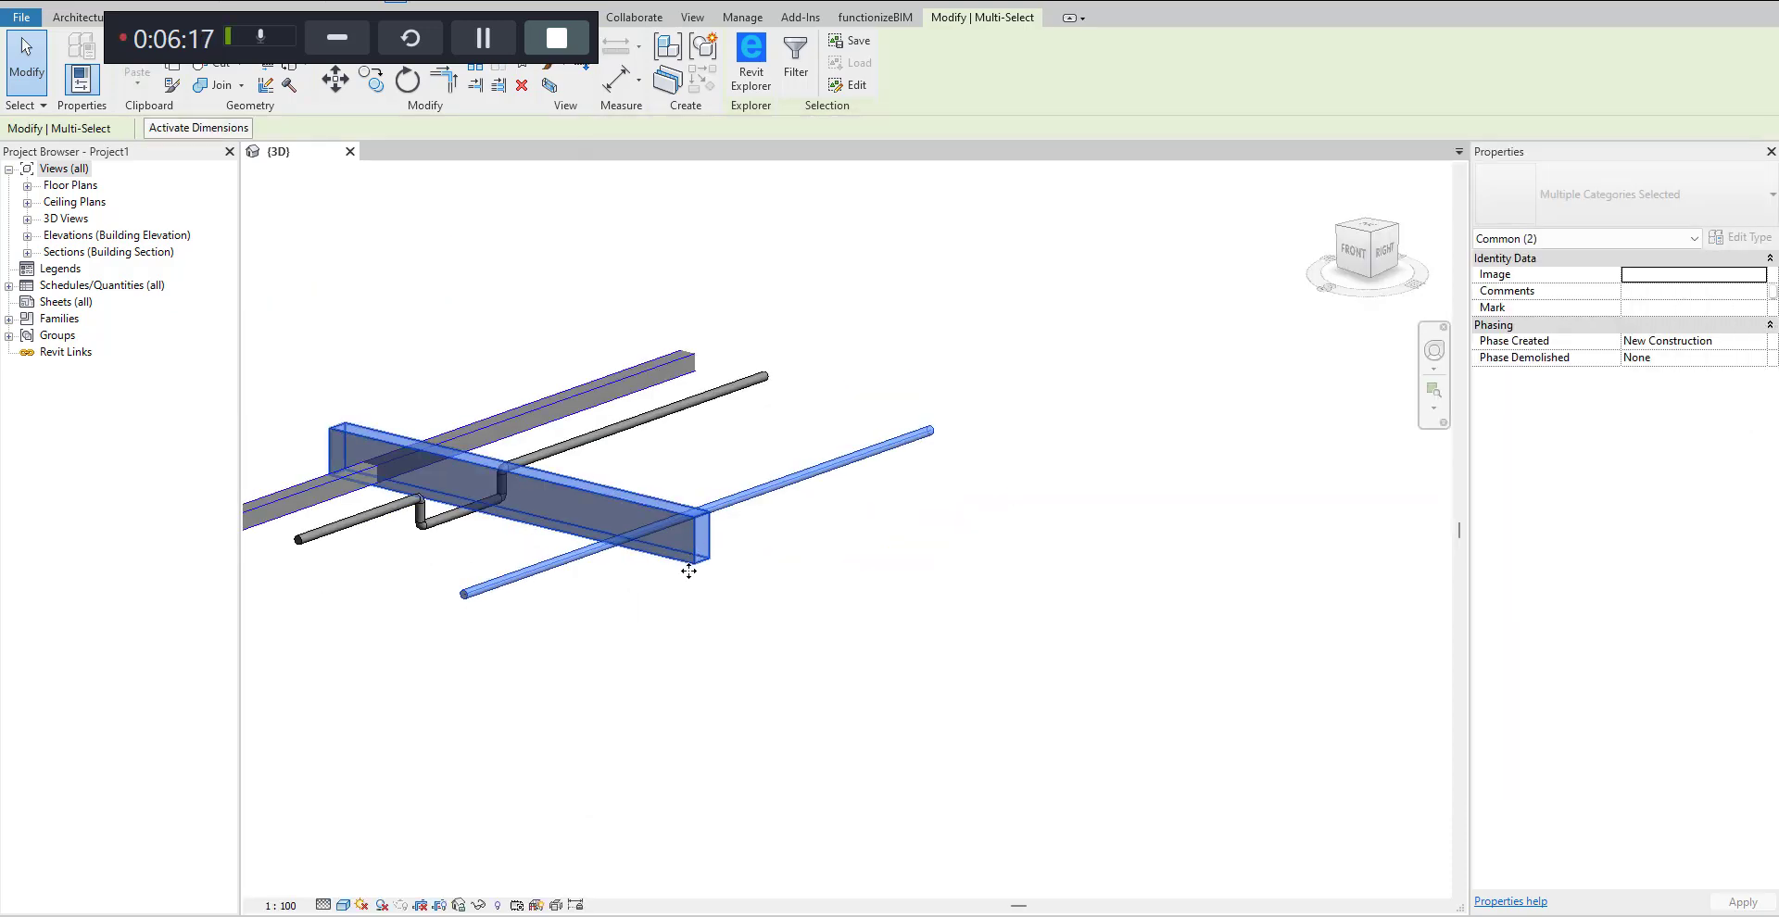
pyautogui.moveTo(1010, 913)
pyautogui.click(1086, 866)
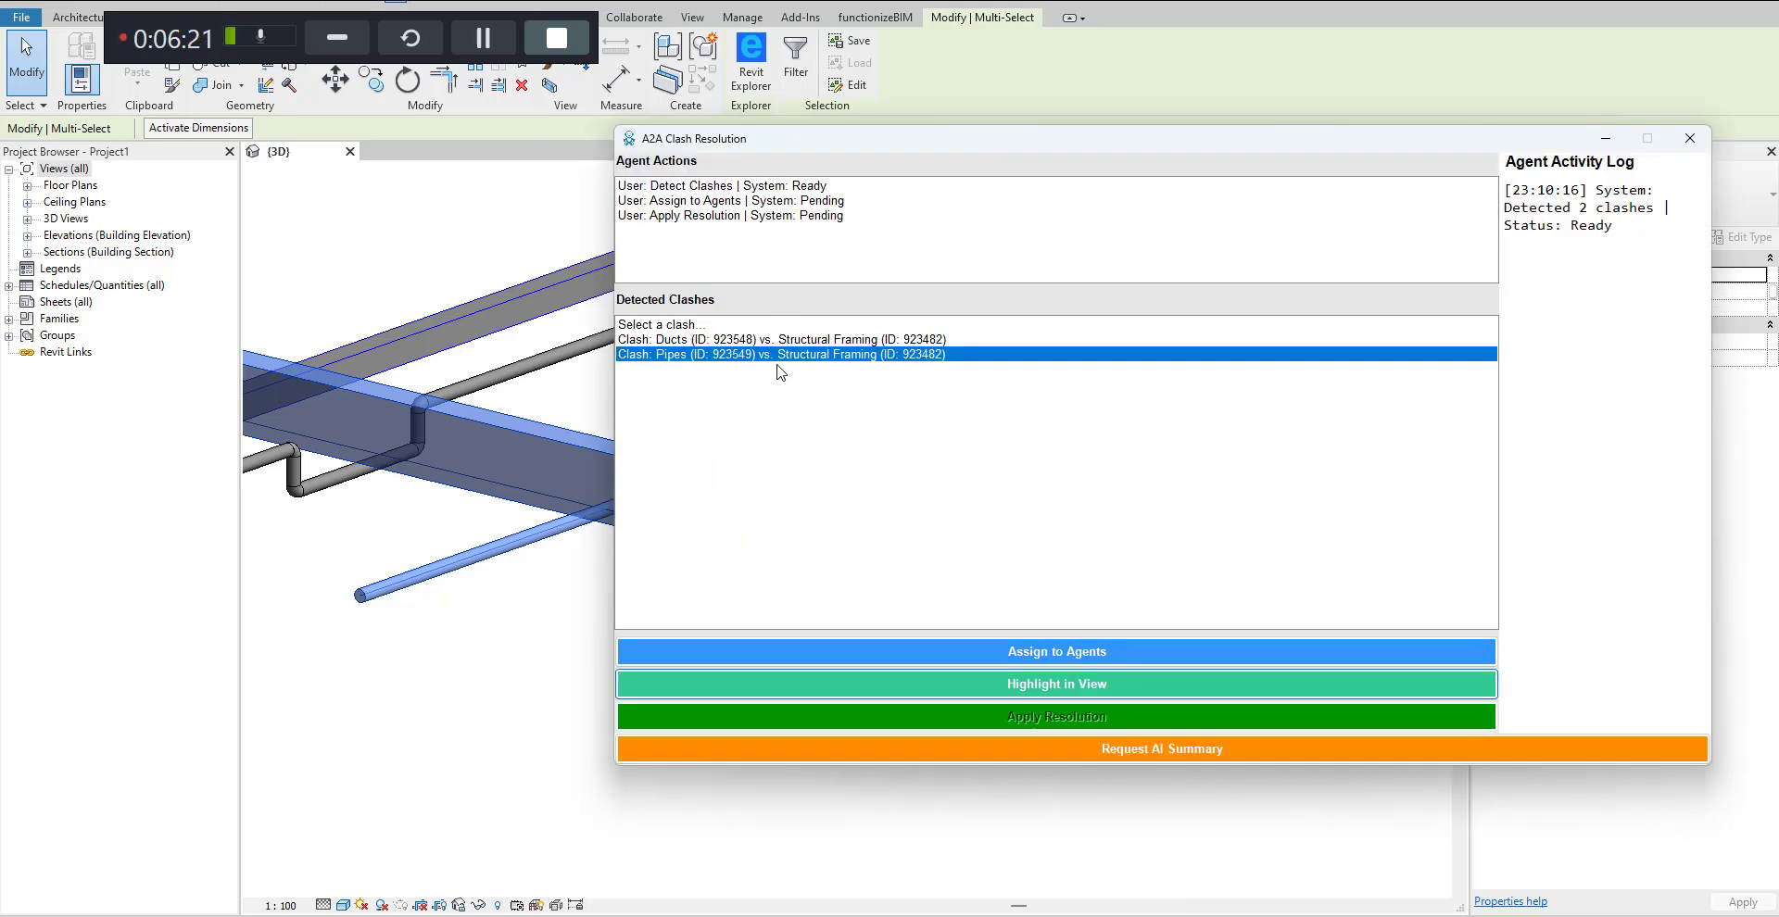
# Assign the clash between pipe 923549 and structural framing 923482 to the agents and read the AI summary of their agreement in the activity log
pyautogui.click(1068, 657)
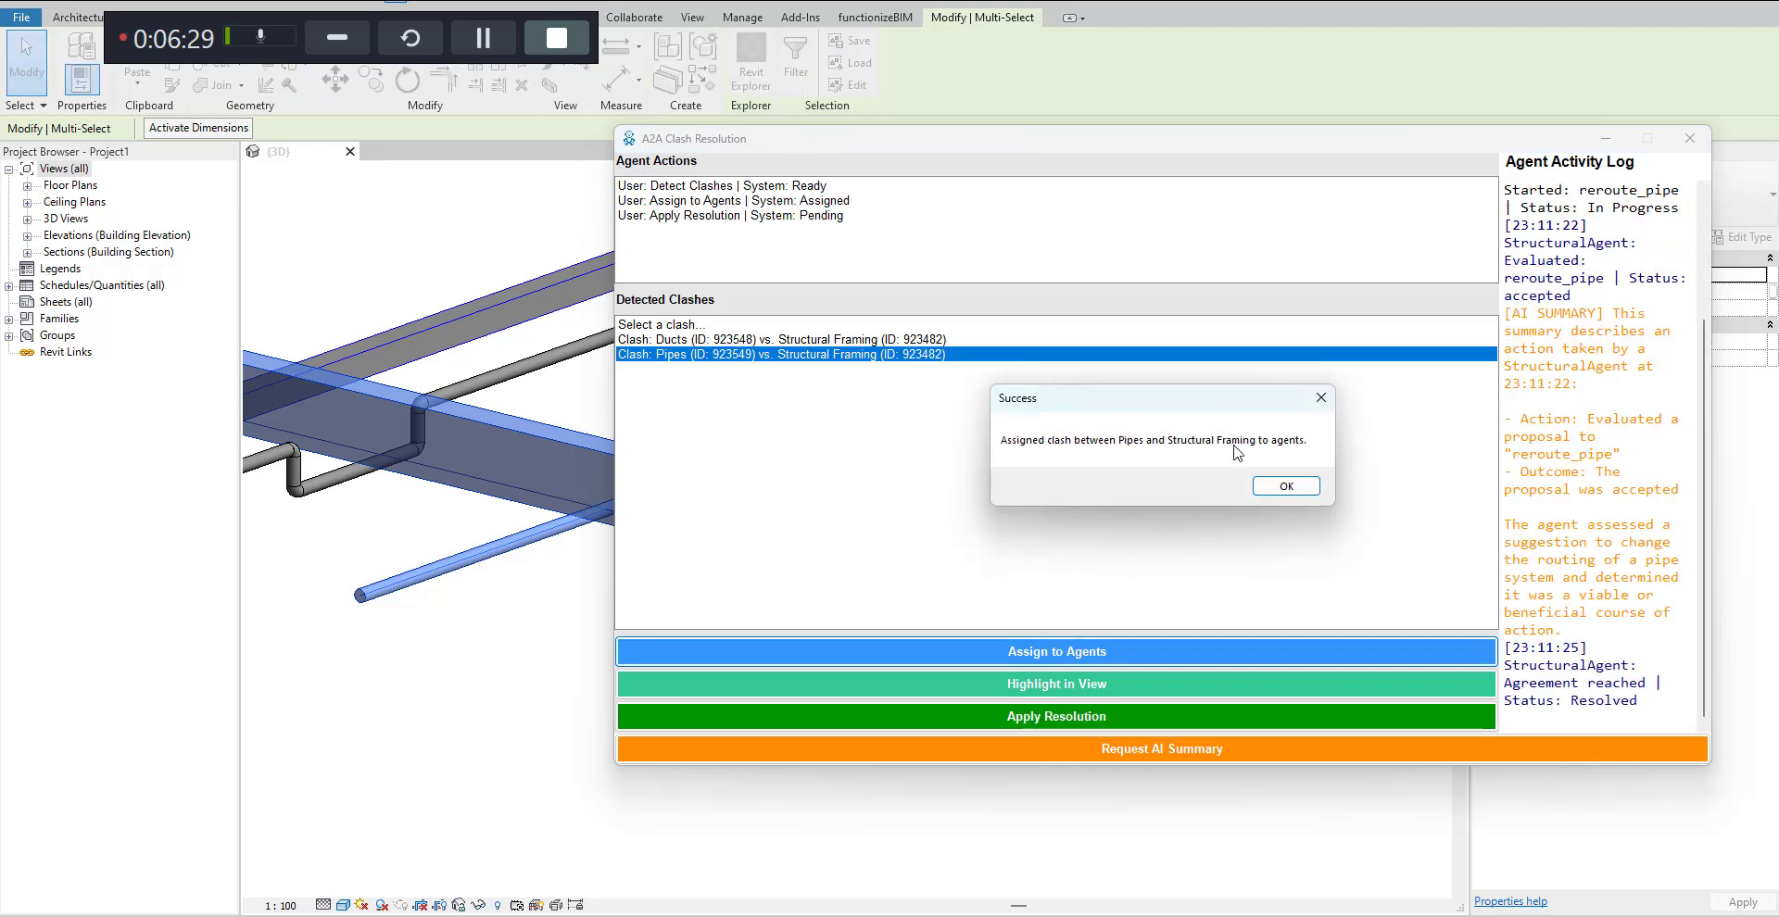
pyautogui.click(1287, 486)
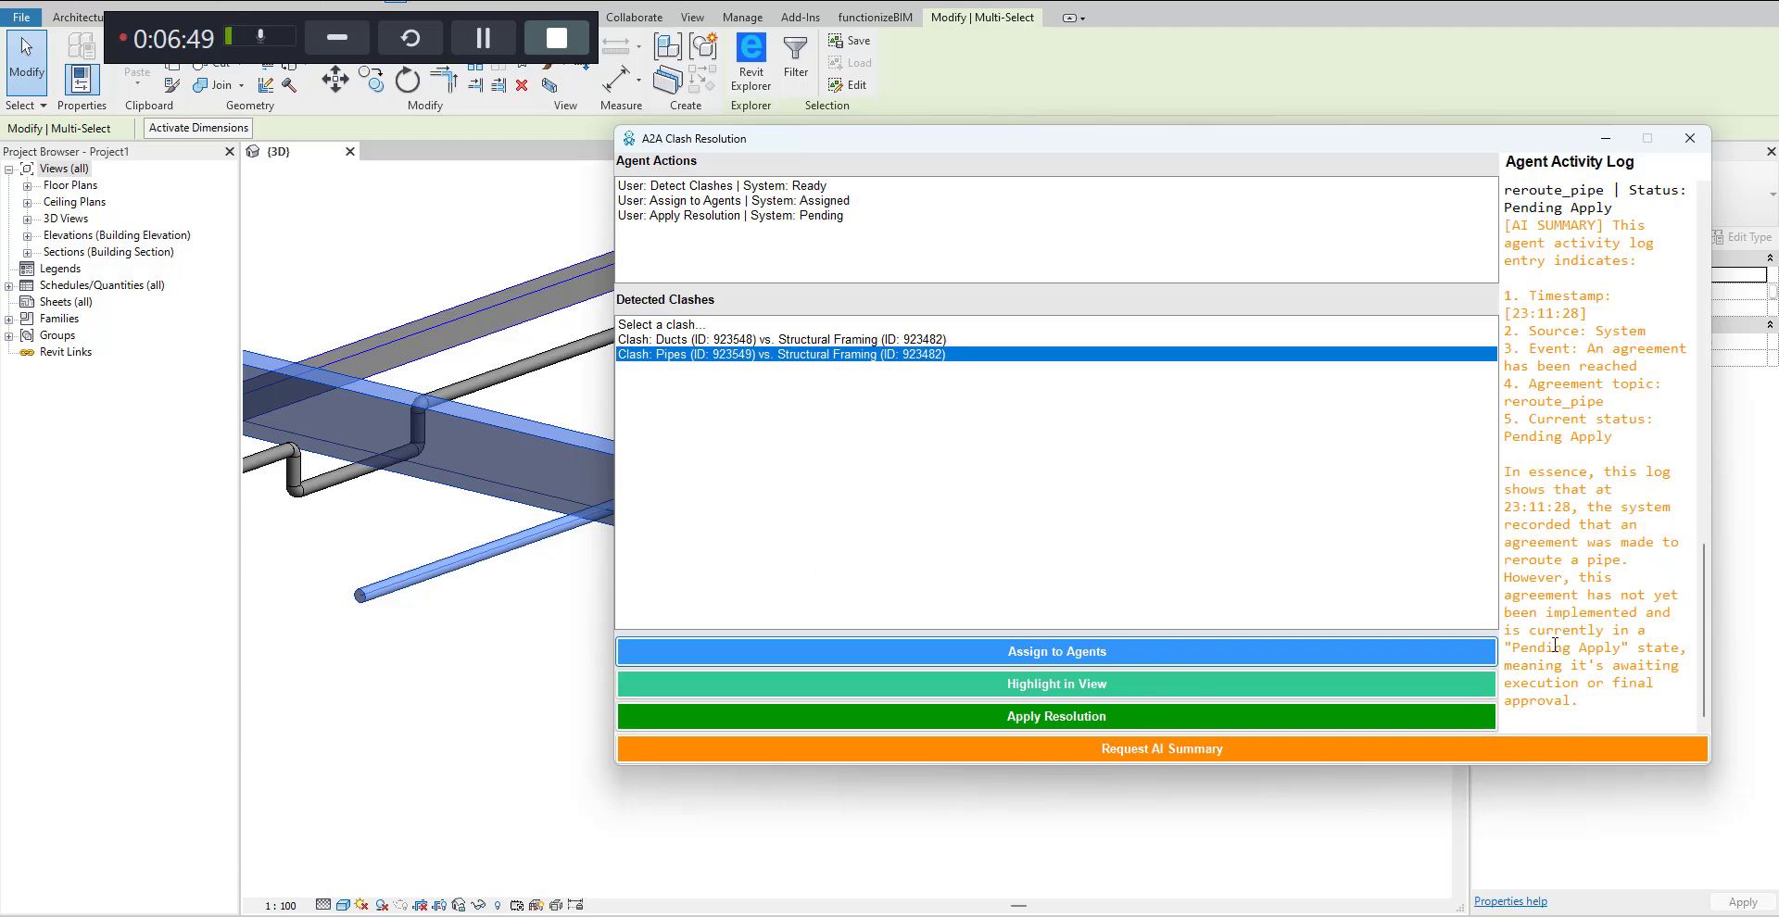
pyautogui.moveTo(1580, 702); pyautogui.dragTo(1597, 647)
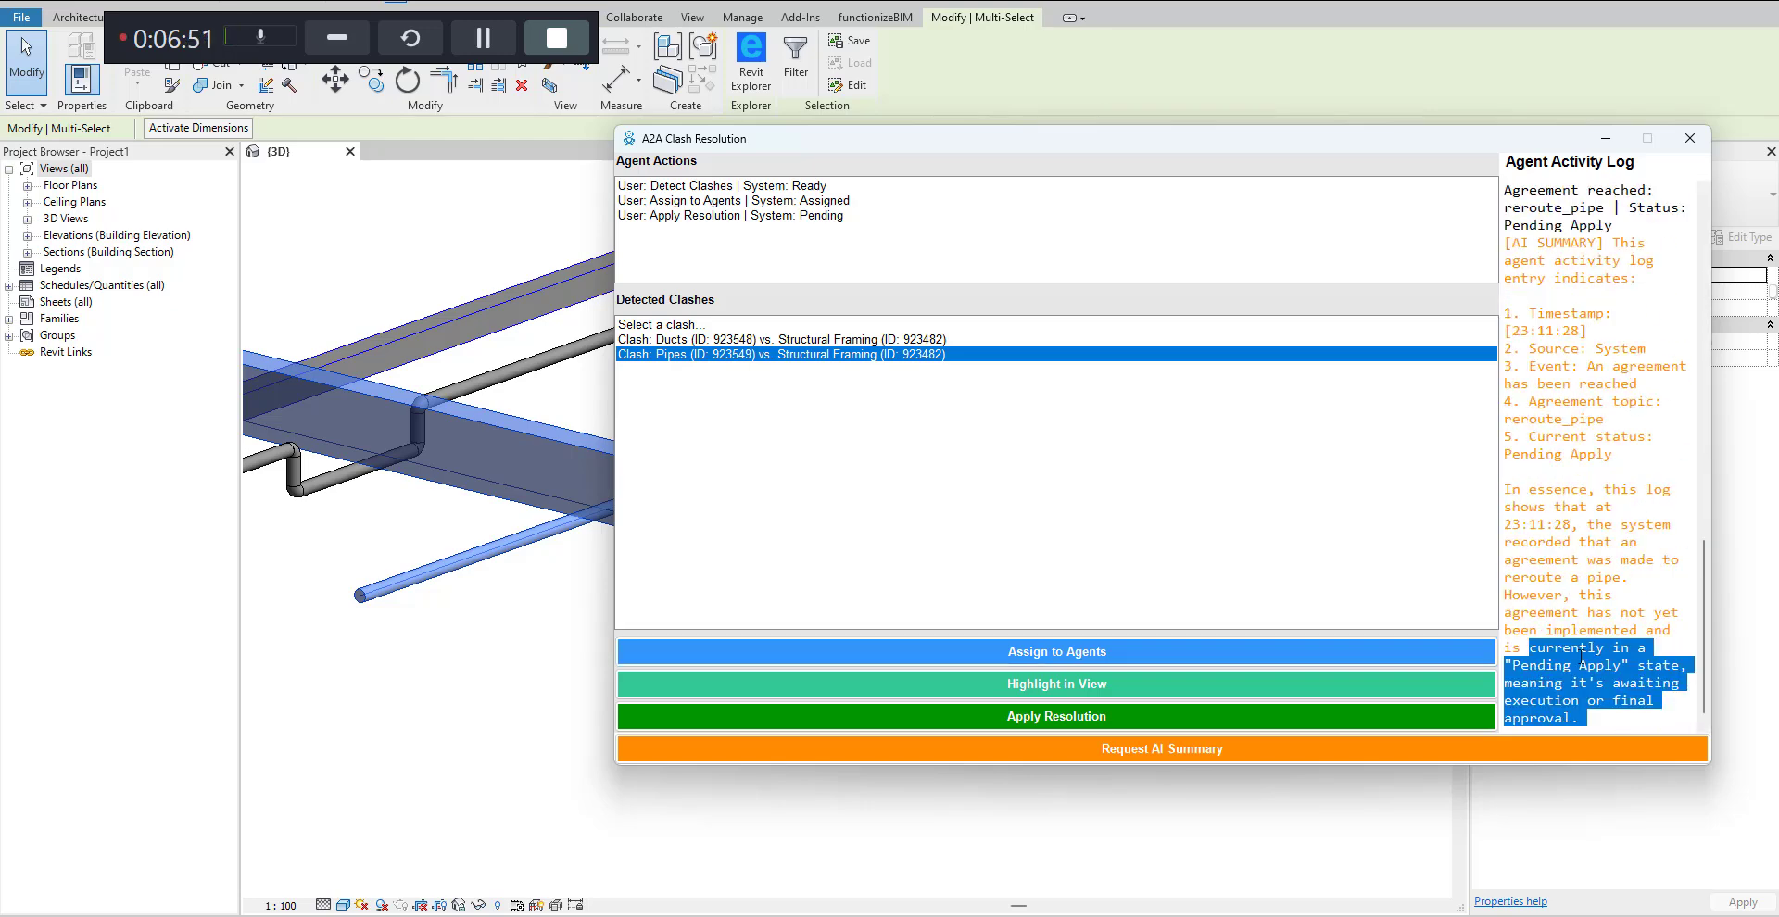
pyautogui.click(1565, 666)
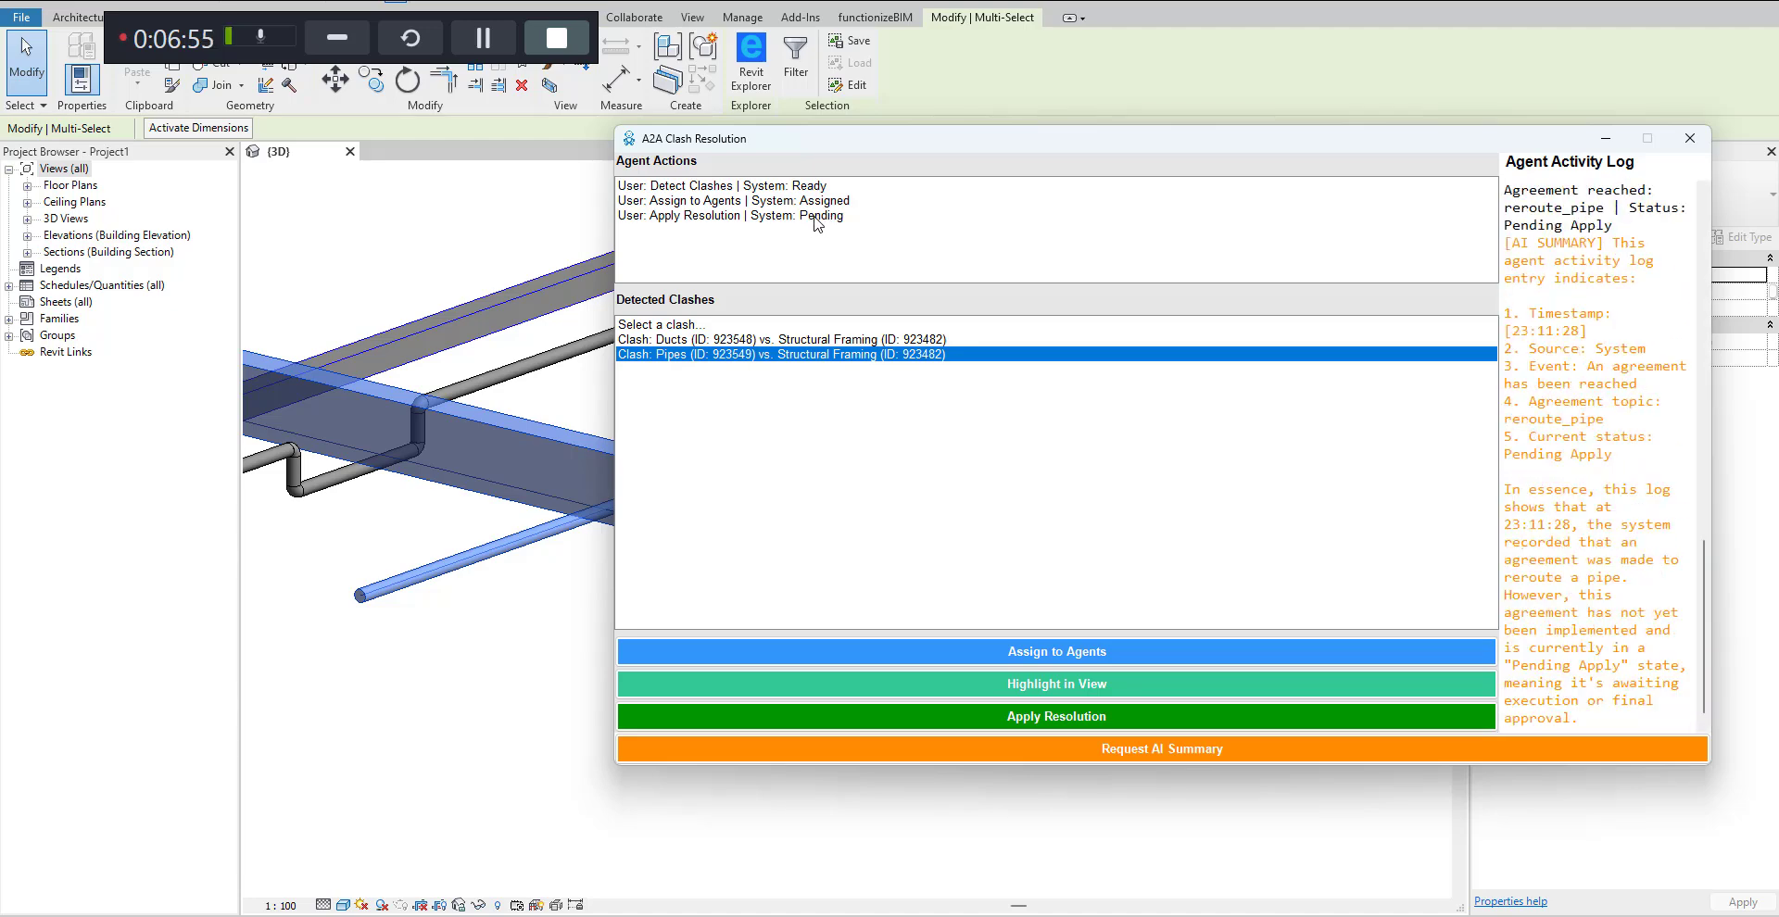
# Apply the agents' resolution to the pipe clash and inspect the moved pipe against the beam's underside from a lower angle
pyautogui.click(1094, 717)
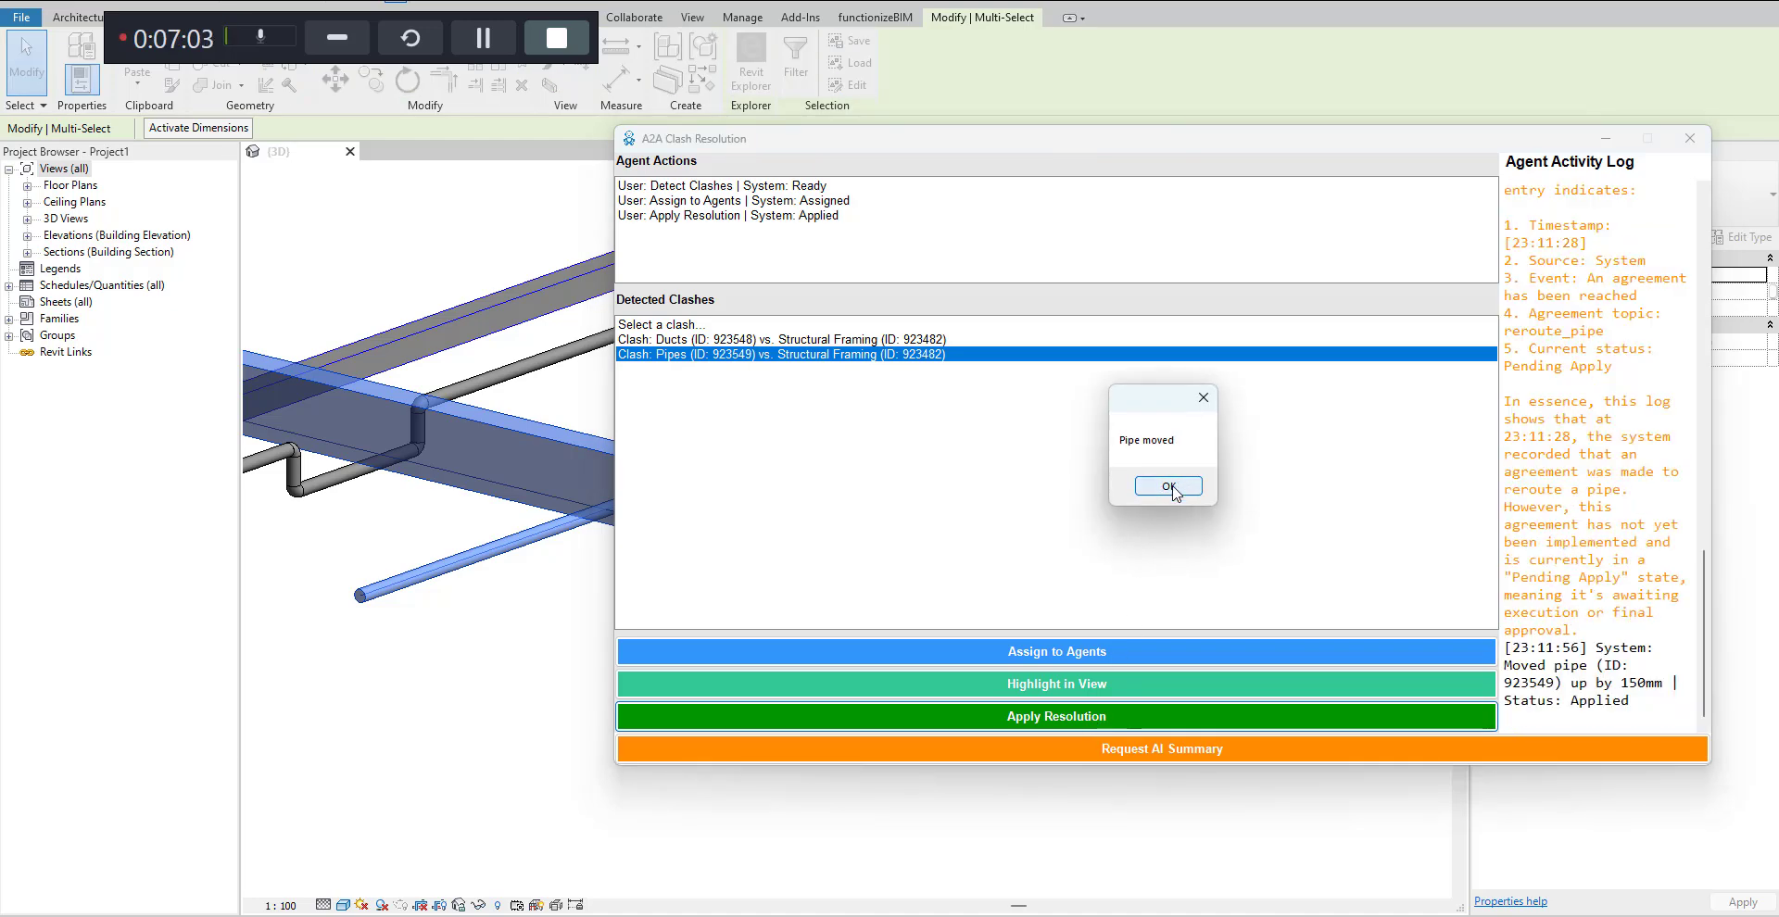
pyautogui.click(1168, 487)
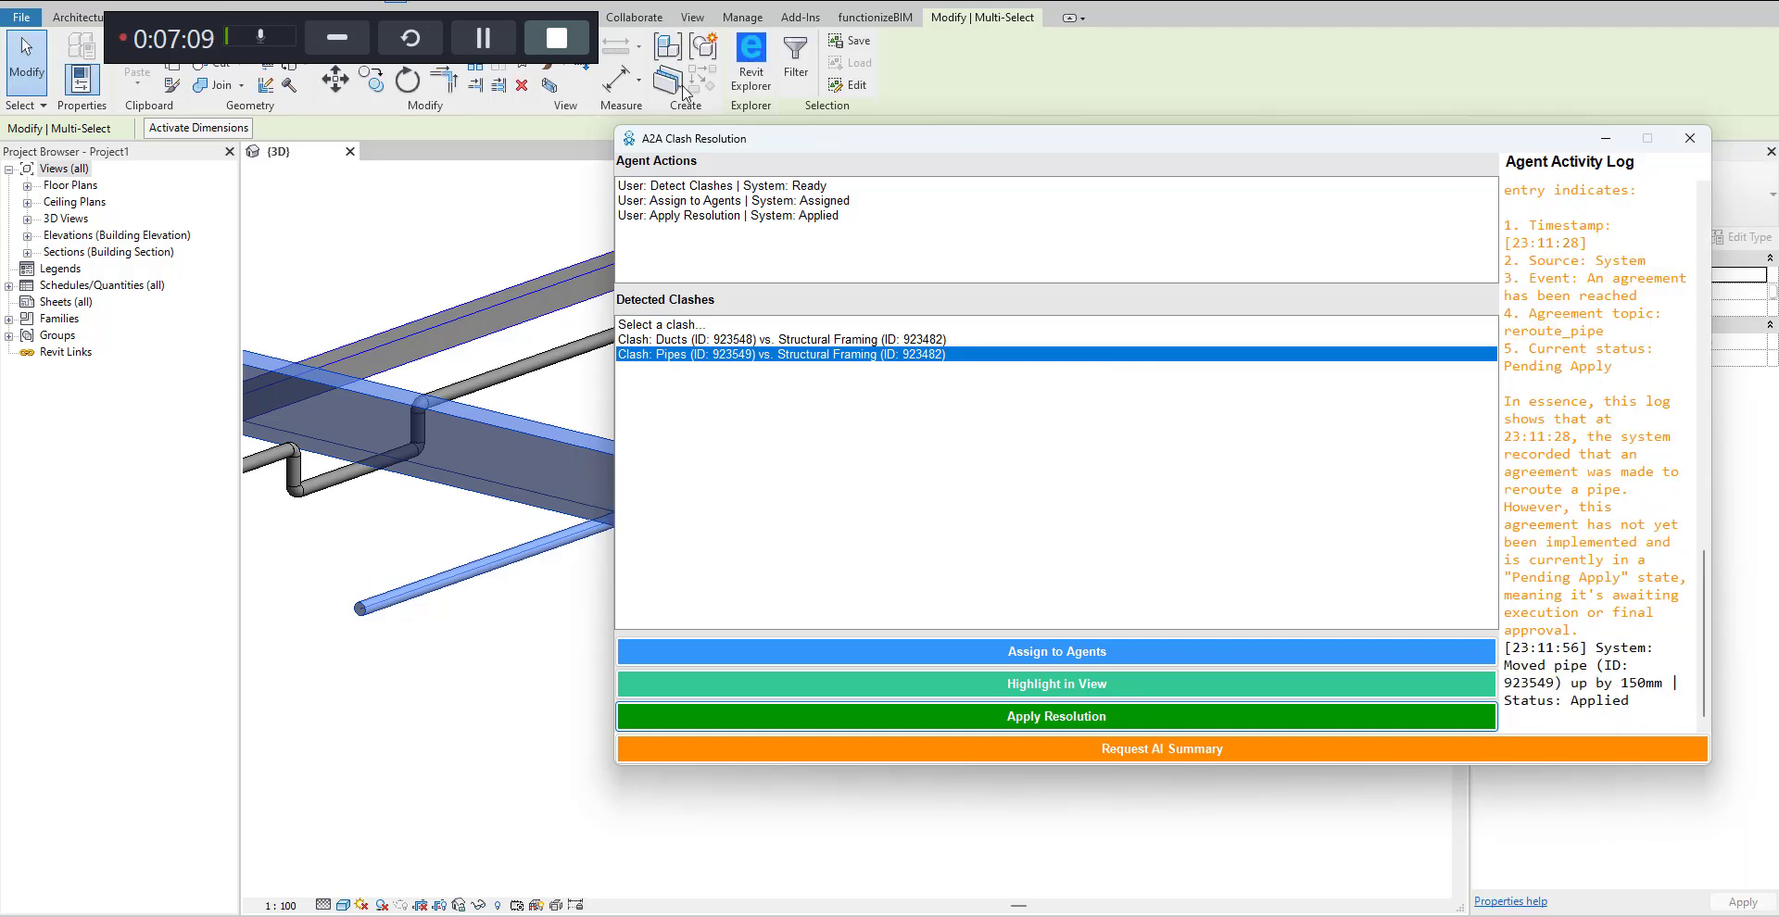
pyautogui.moveTo(879, 139); pyautogui.dragTo(921, 116)
pyautogui.click(597, 630)
pyautogui.scroll(3, 571, 600)
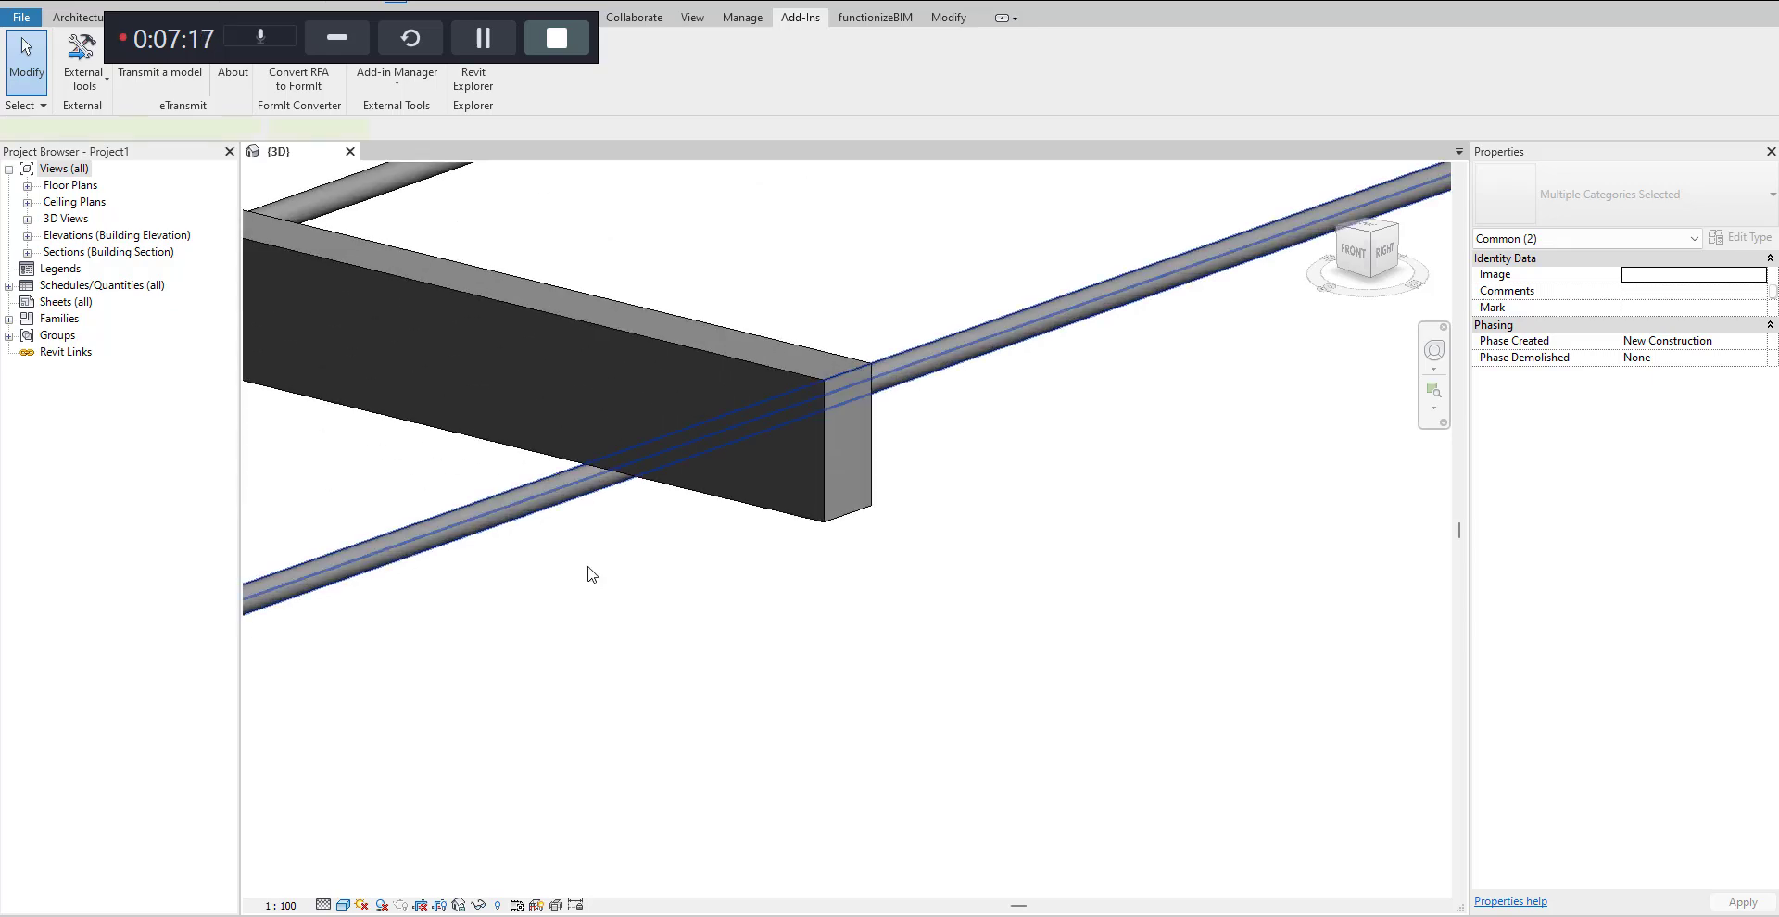
pyautogui.keyDown('shift'); pyautogui.moveTo(602, 533); pyautogui.dragTo(614, 491, button='middle'); pyautogui.keyUp('shift')
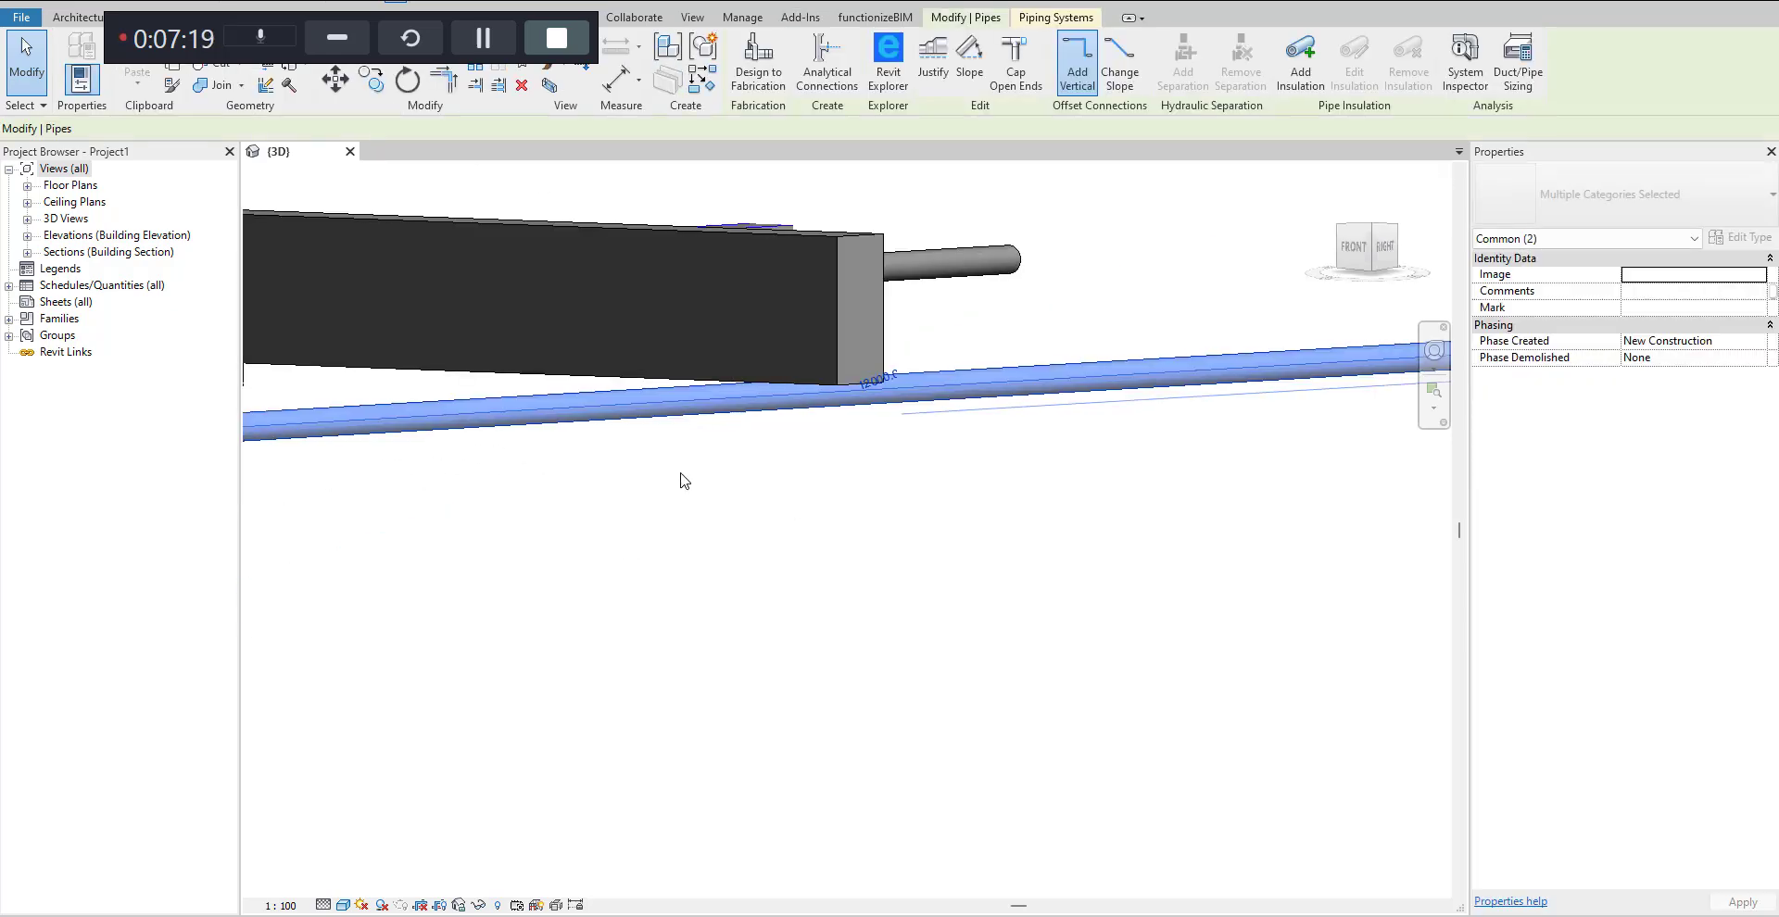
# Return to the A2A Clash Resolution window, request an AI summary of the applied resolution, and review the Agent Activity Log entries
pyautogui.click(985, 876)
pyautogui.click(1075, 861)
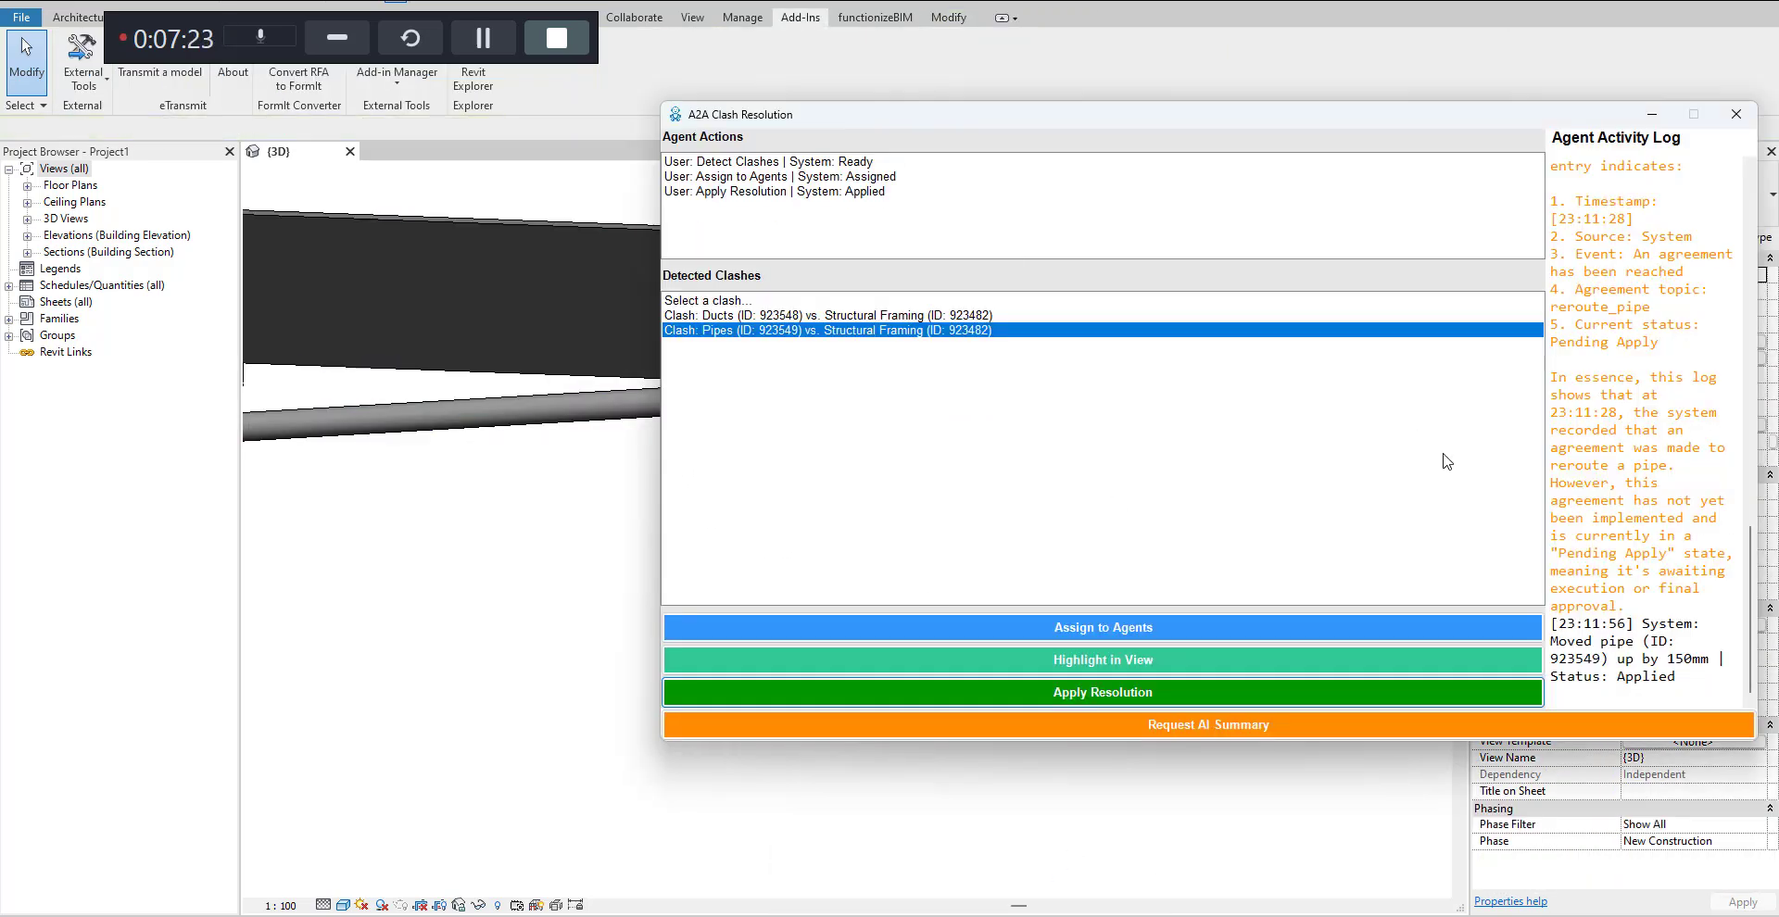
pyautogui.click(1292, 725)
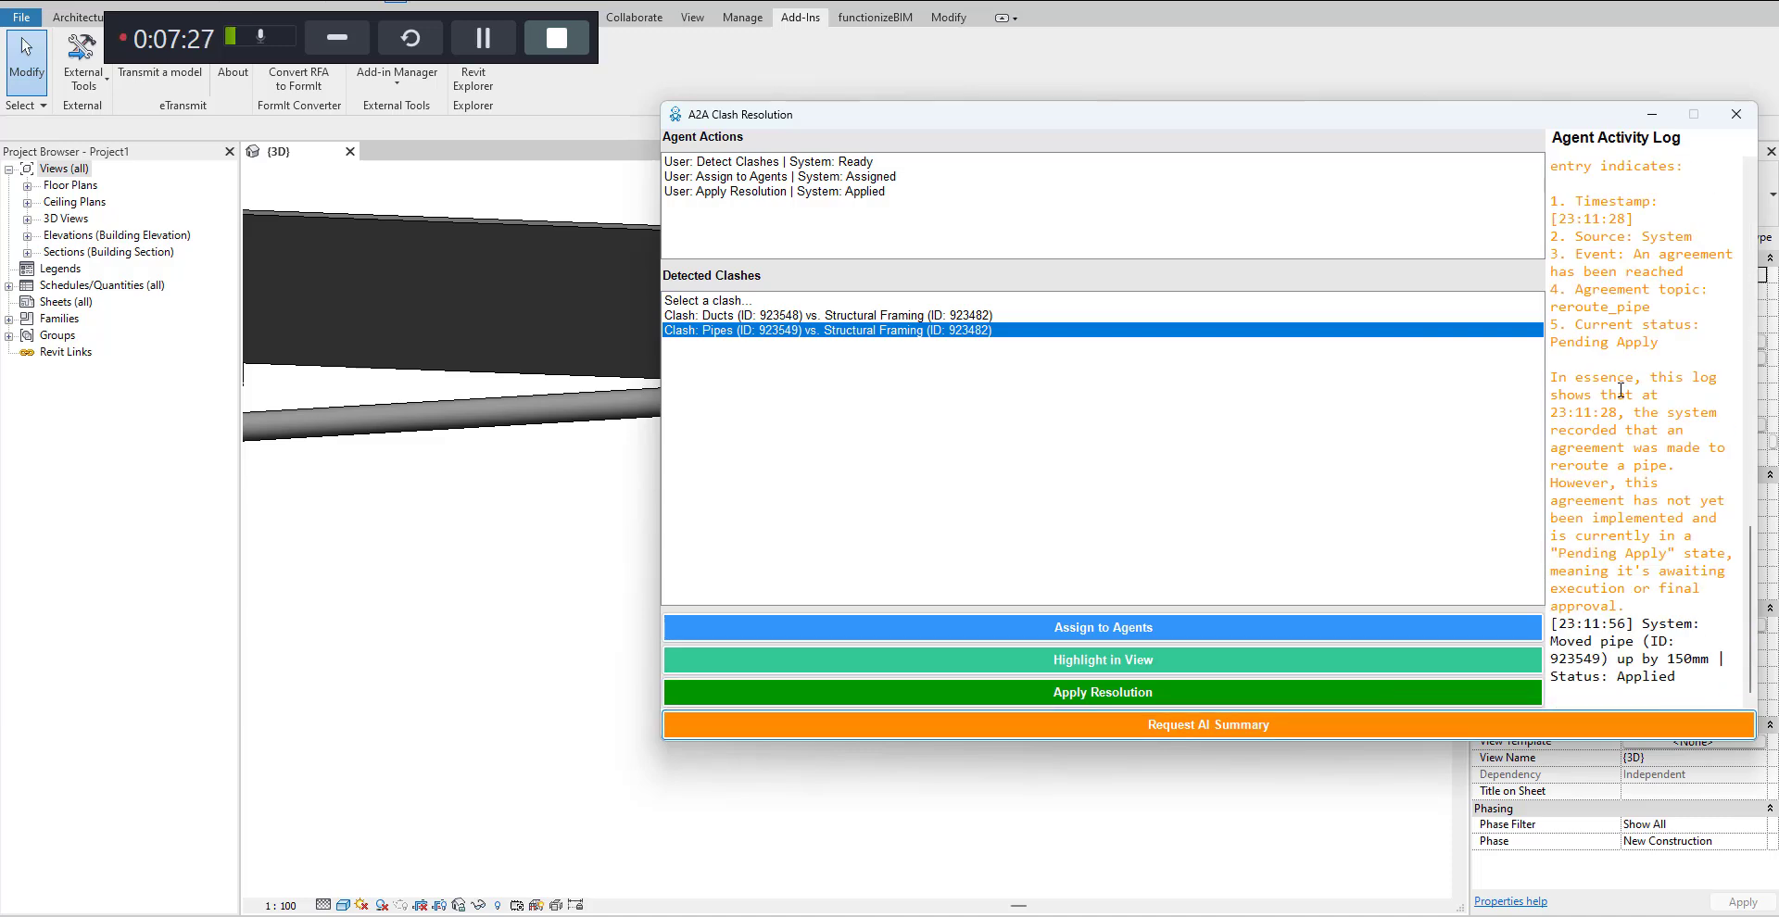
pyautogui.scroll(3, 1620, 389)
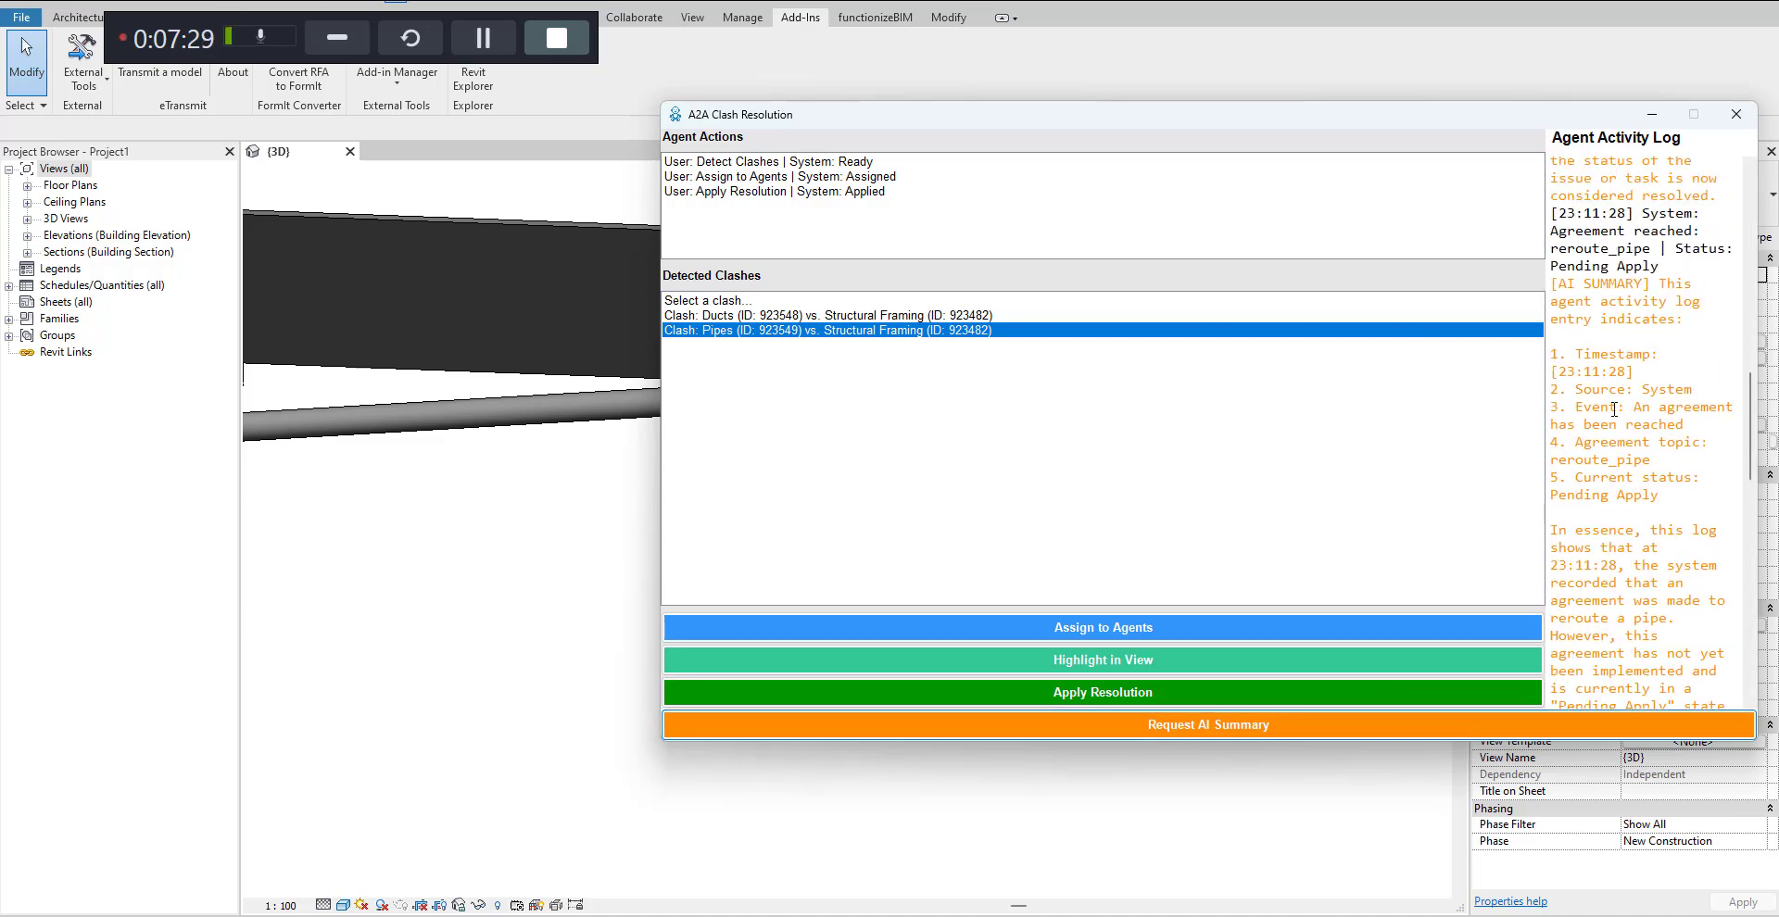
pyautogui.scroll(-3, 1614, 409)
pyautogui.scroll(-1, 1614, 409)
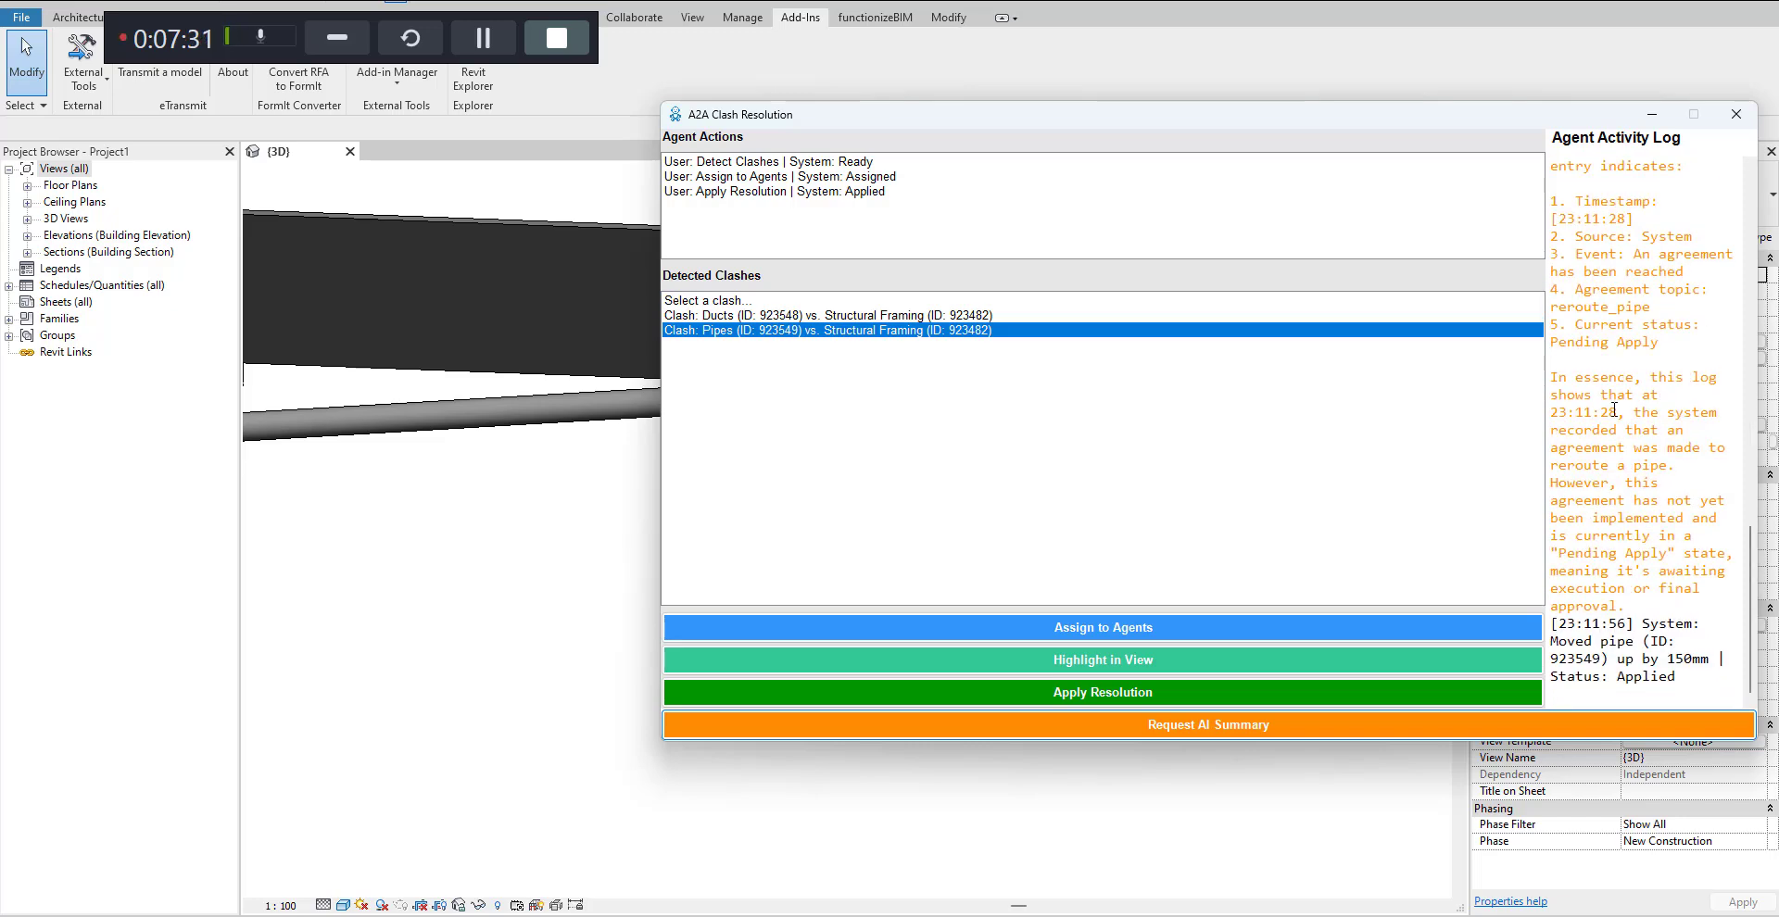
pyautogui.click(1231, 714)
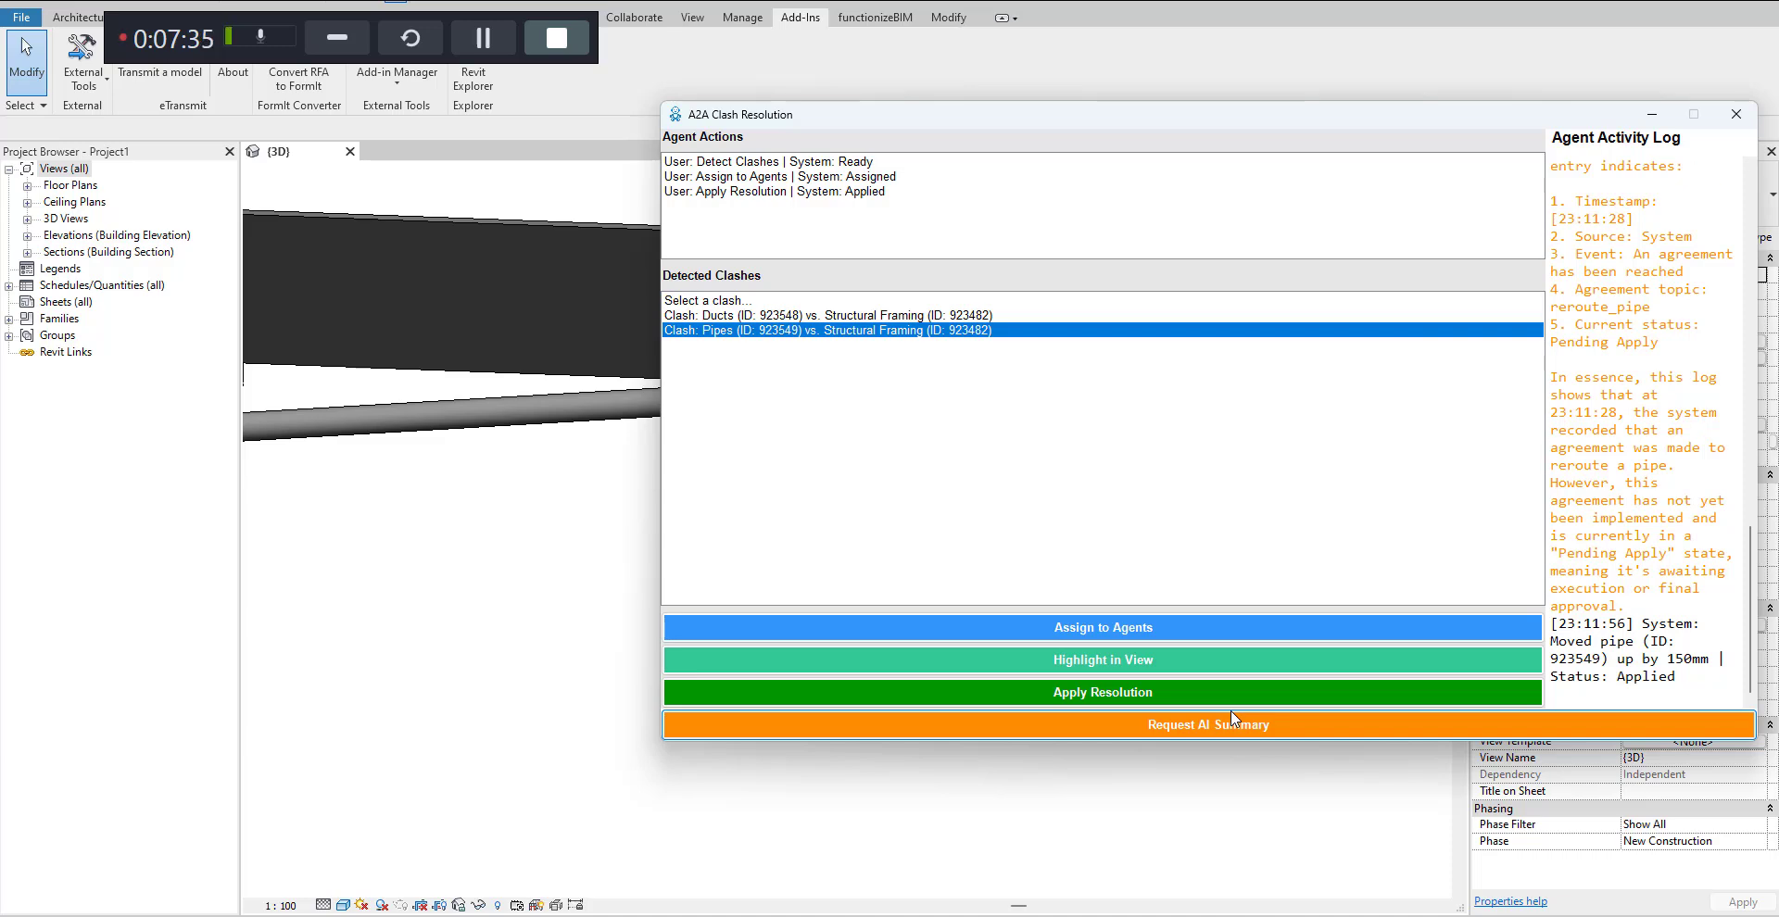